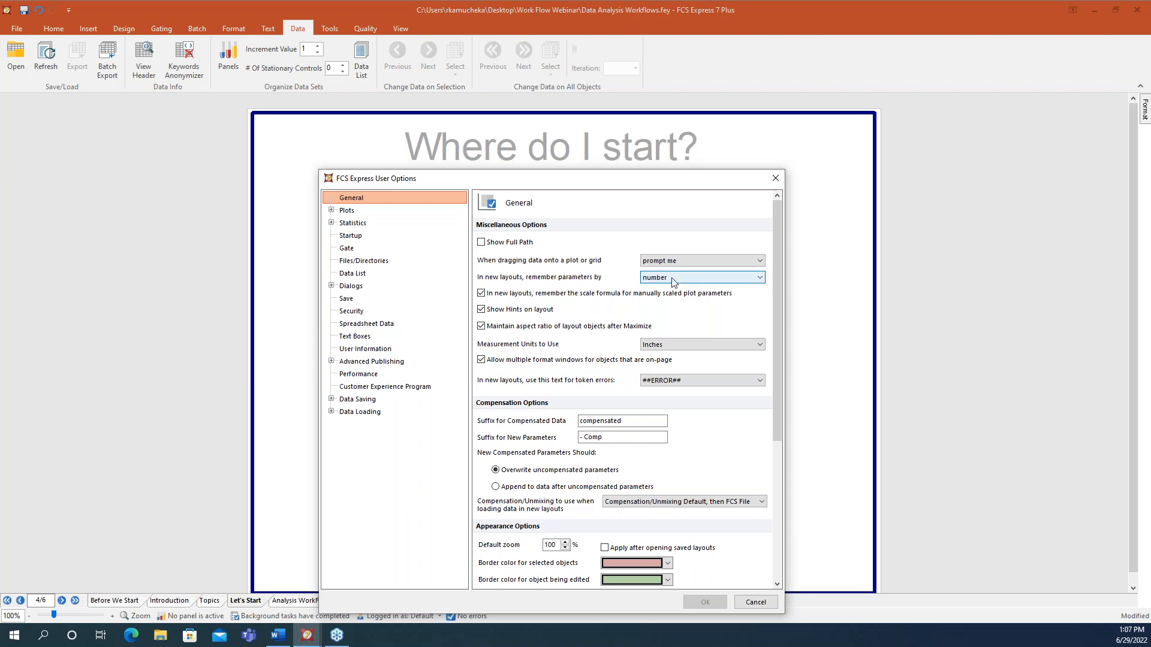
# - Look over the parameter-remembering choices, then cancel User Options without changes
pyautogui.click(672, 280)
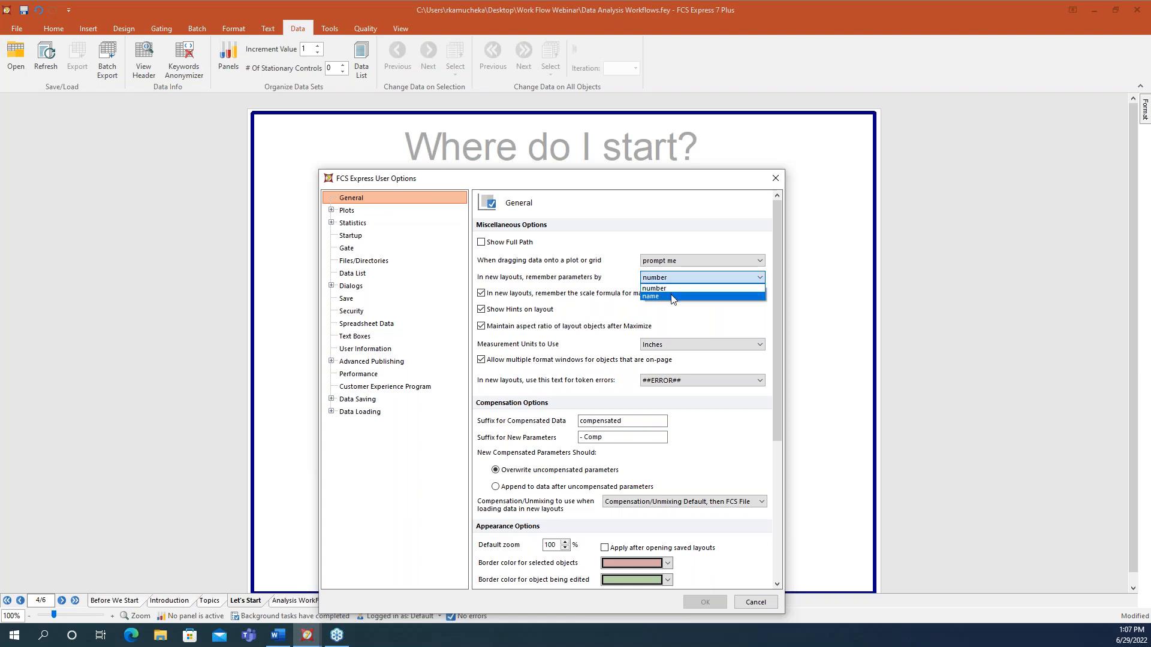
pyautogui.click(765, 606)
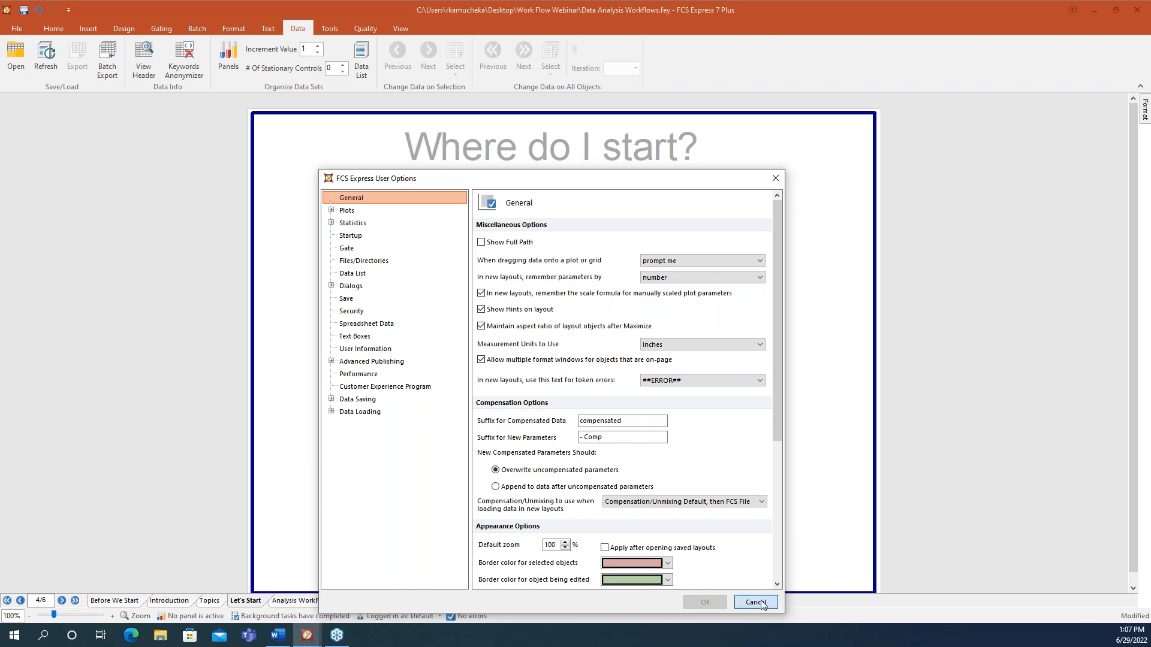
pyautogui.click(764, 603)
# - Review the current layout's Layout Options under File > Info, then cancel back to the layout
pyautogui.click(17, 27)
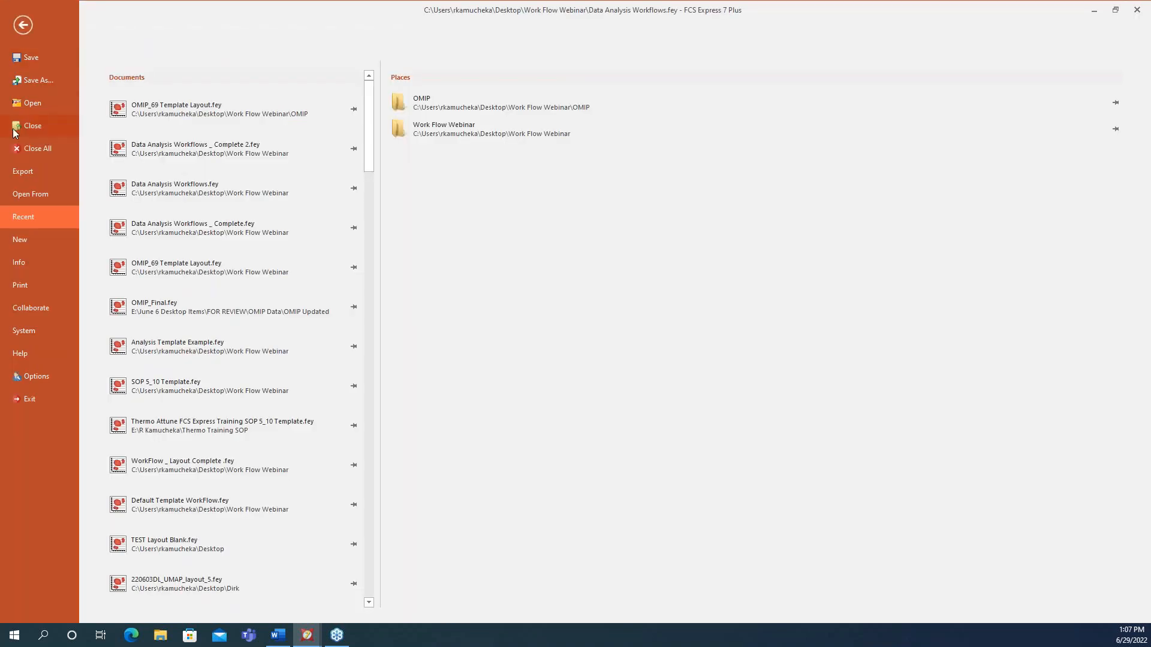
pyautogui.click(27, 264)
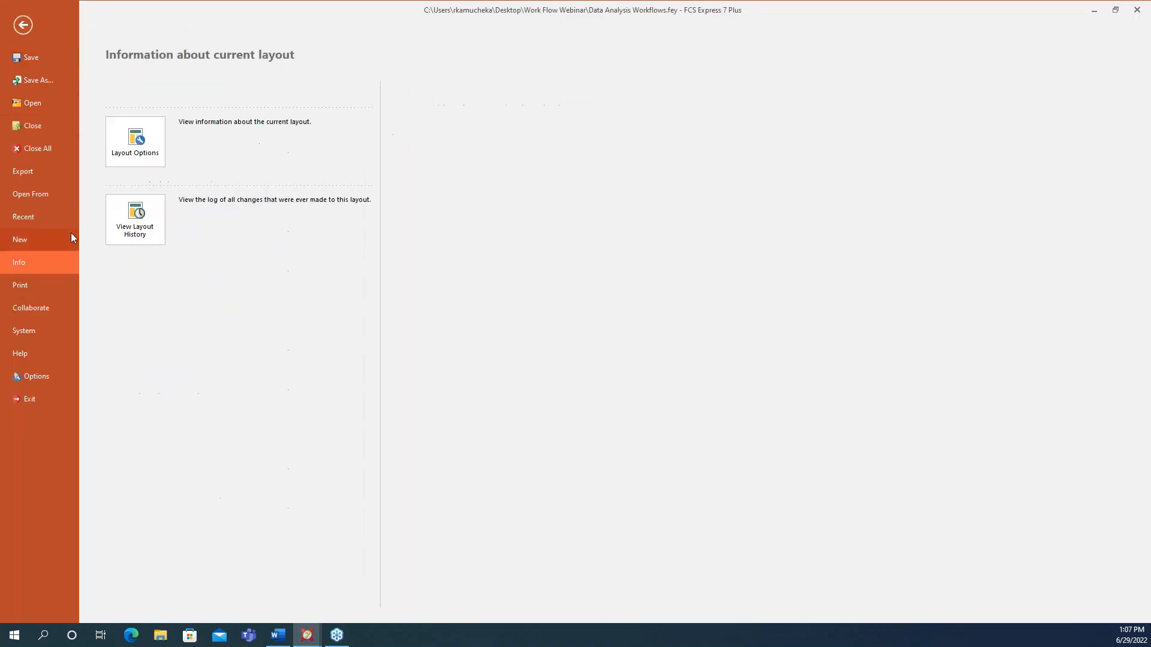
pyautogui.click(154, 164)
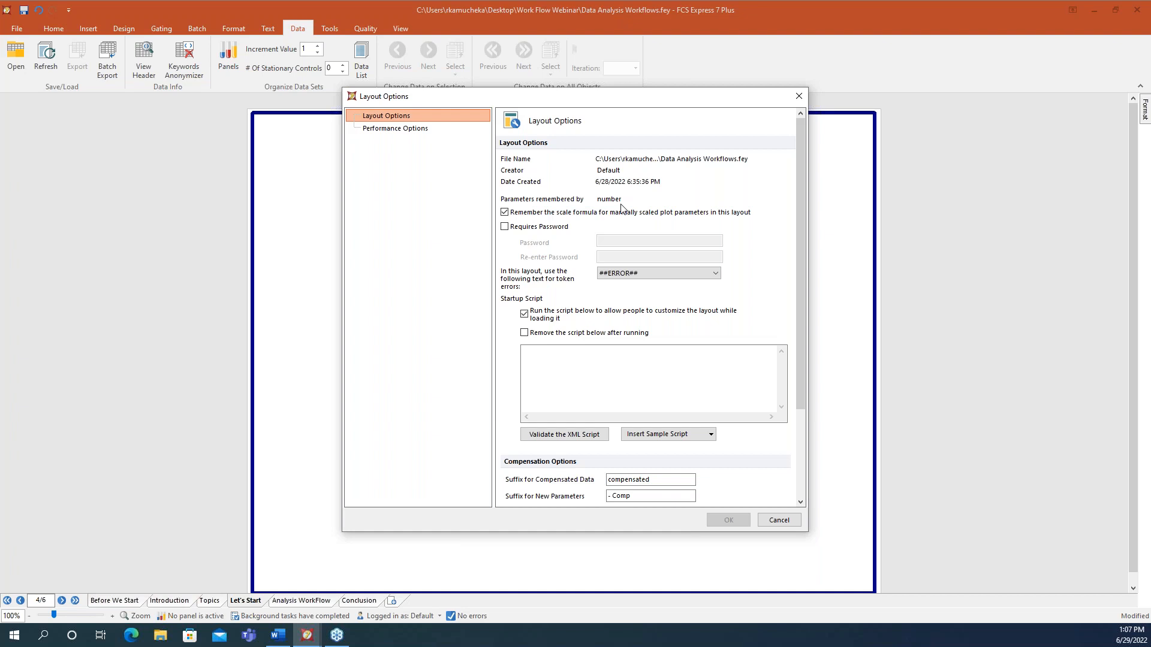
pyautogui.click(794, 524)
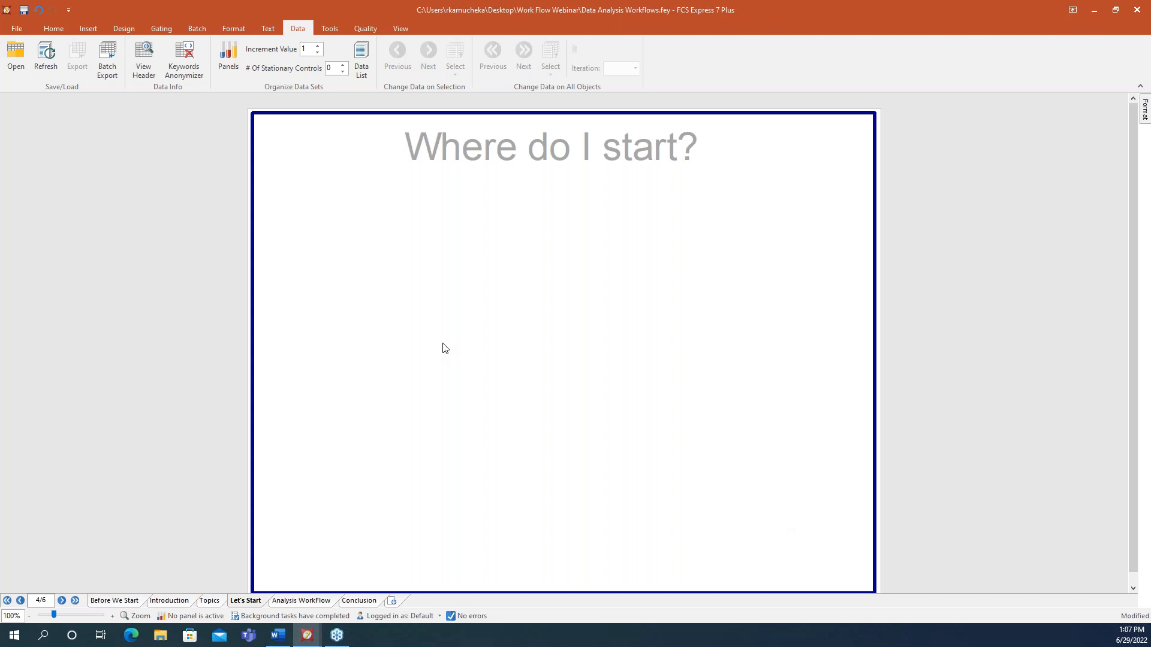
# - Open FCS Express User Options from the File backstage on its General page
pyautogui.click(15, 30)
pyautogui.click(36, 372)
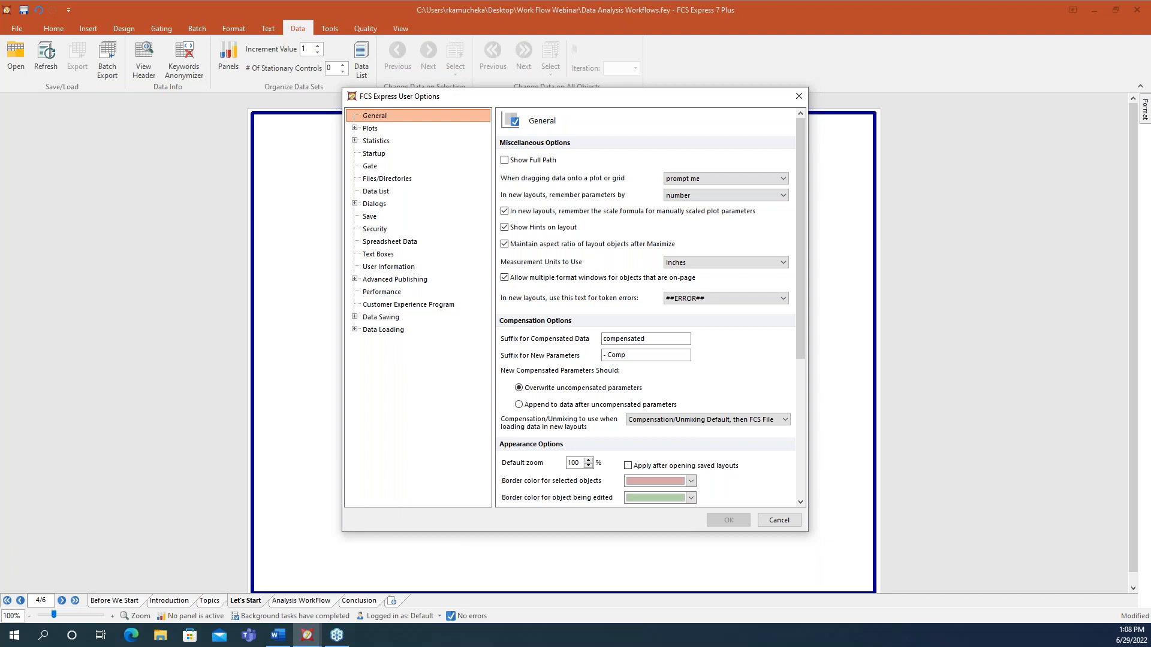
# - Set compensation used when loading data to 'Compensation/Unmixing Default, then FCS File'
pyautogui.hotkey('alt', 'Tab')
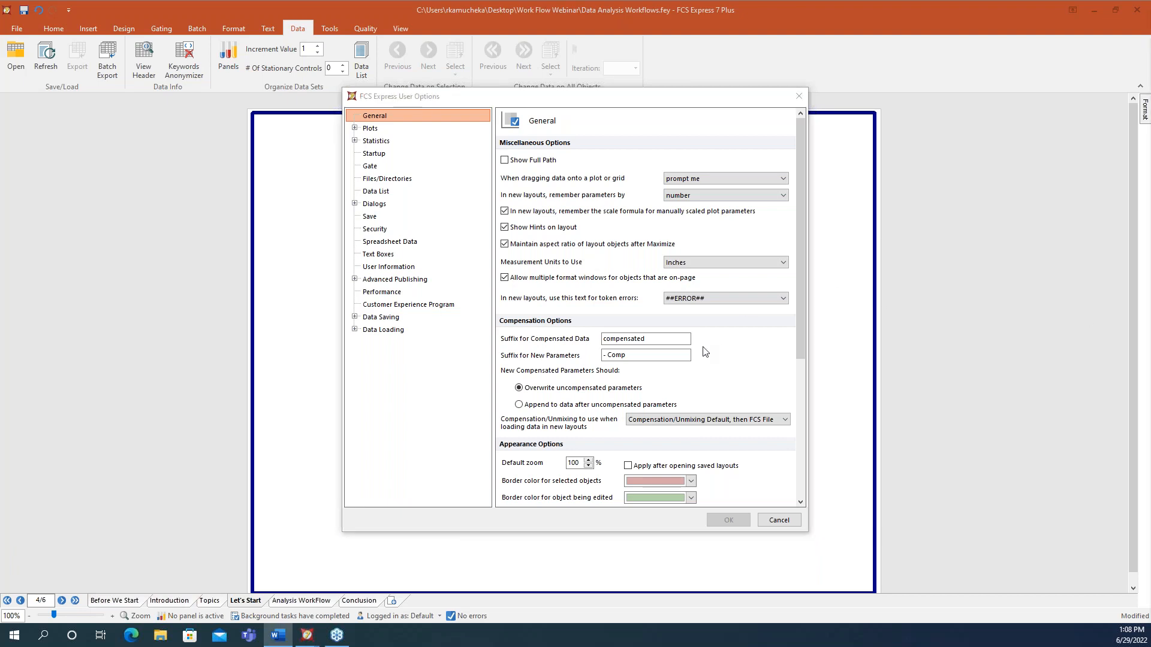
pyautogui.click(802, 338)
pyautogui.moveTo(801, 333); pyautogui.dragTo(796, 386)
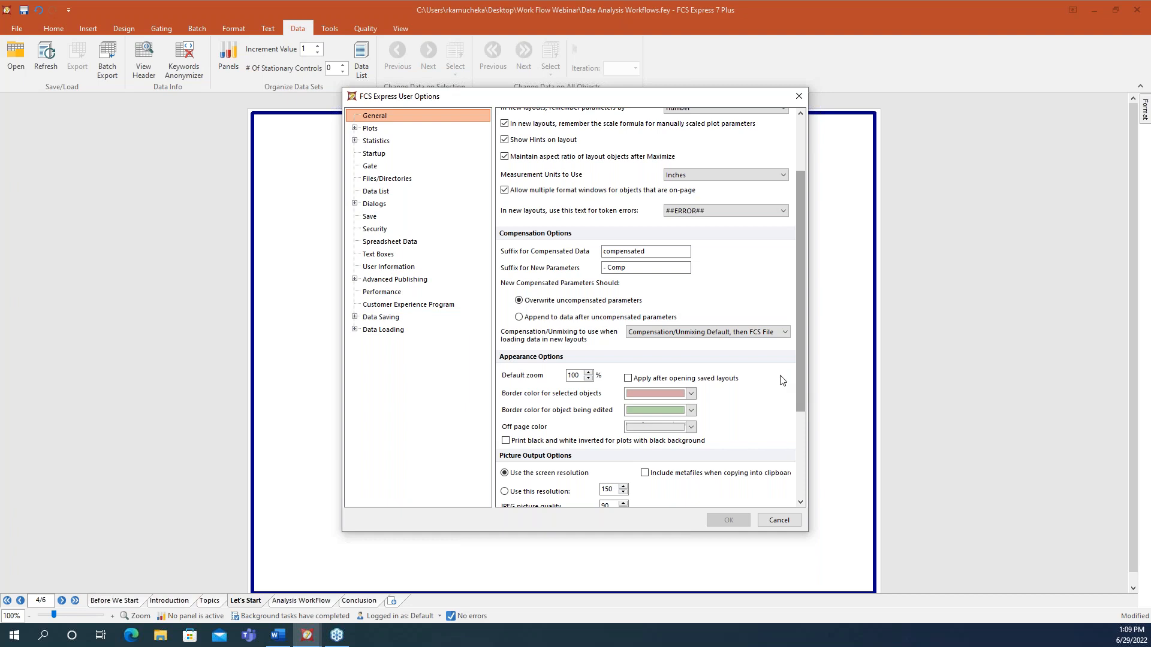
pyautogui.click(726, 335)
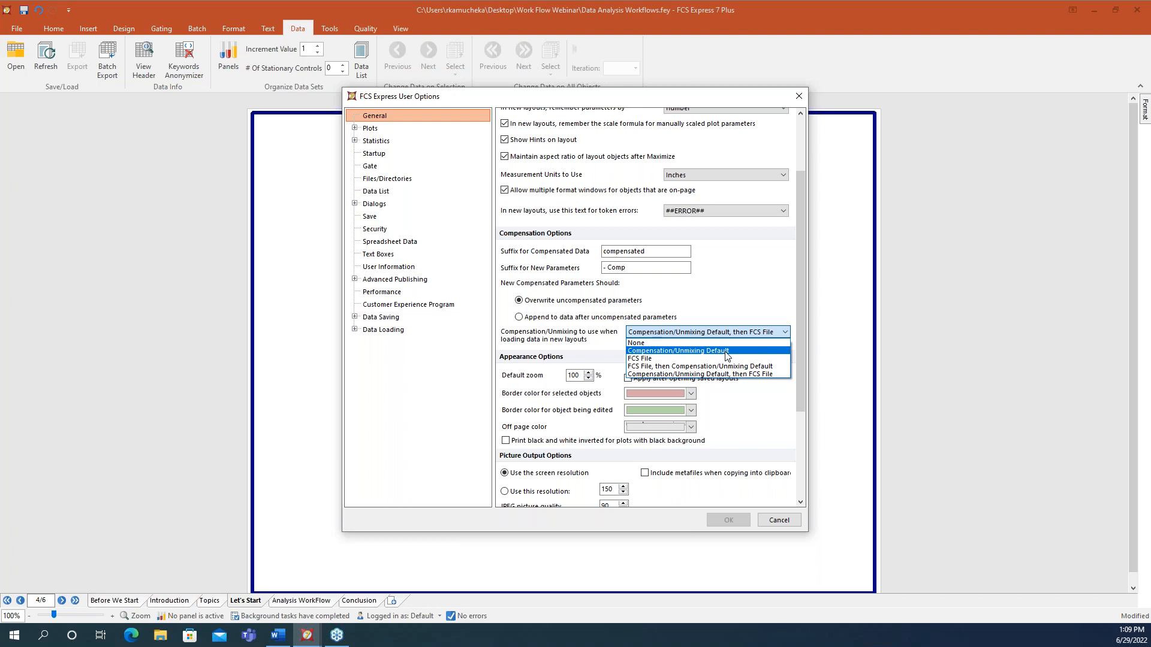
pyautogui.click(698, 374)
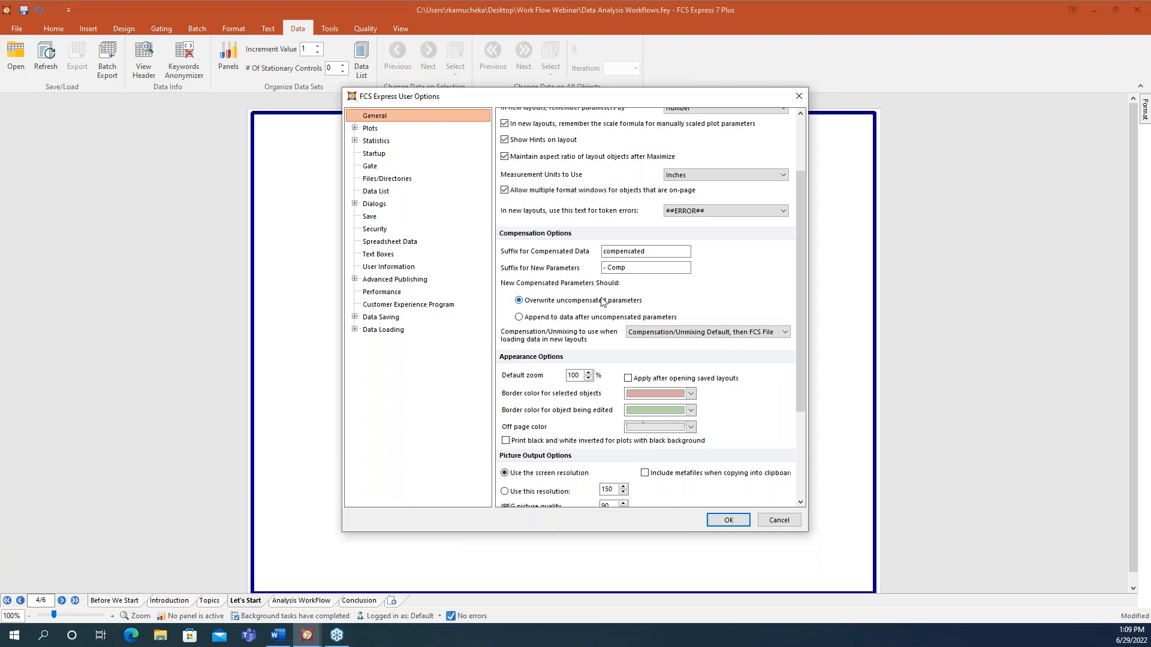
# - Open Instrument Specific Settings under Data Loading > FCS File Options
pyautogui.click(355, 330)
pyautogui.click(379, 347)
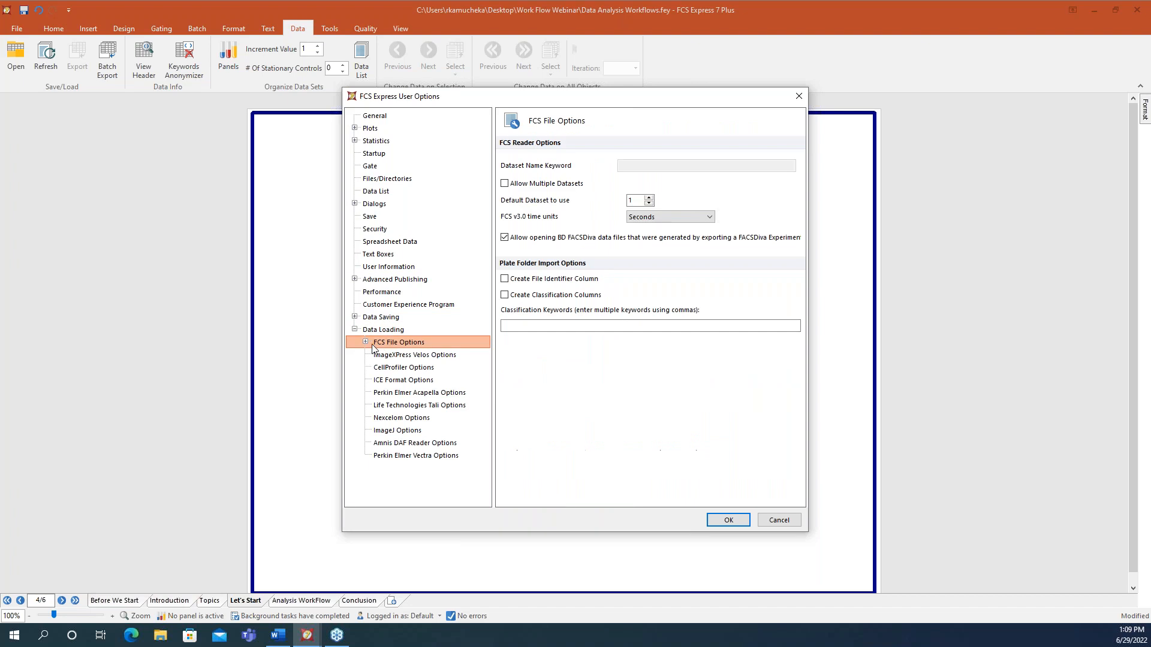
pyautogui.click(366, 342)
pyautogui.click(422, 356)
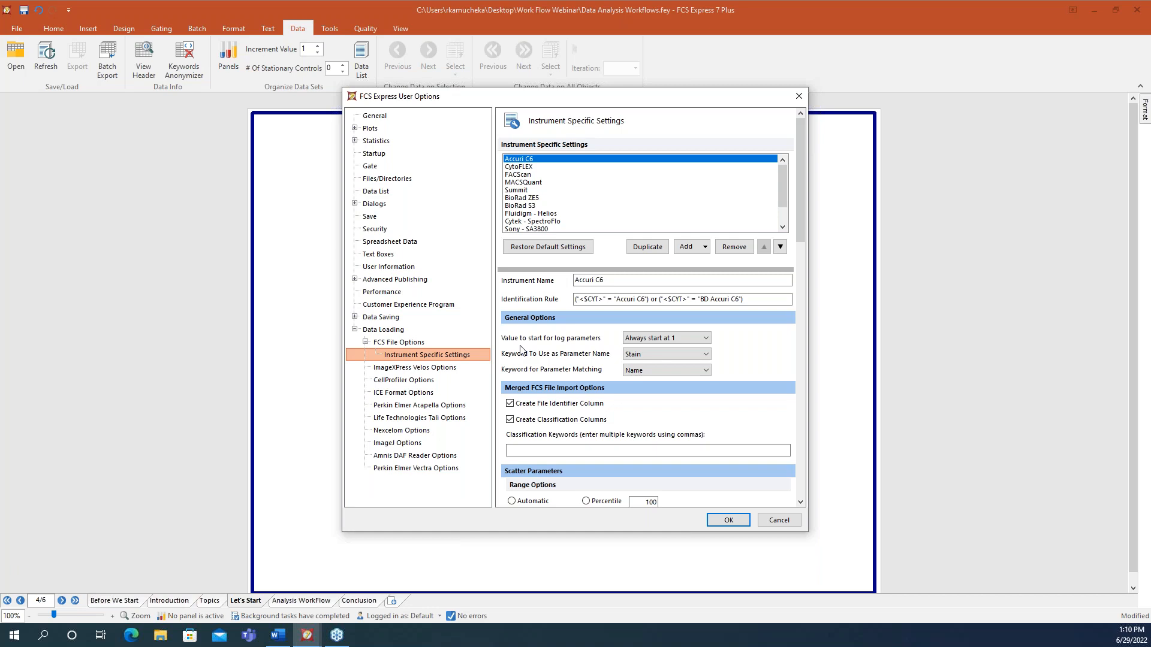
# - Browse the instrument profiles from CytoFLEX through Sony - SA3800
pyautogui.click(527, 167)
pyautogui.click(526, 175)
pyautogui.click(524, 183)
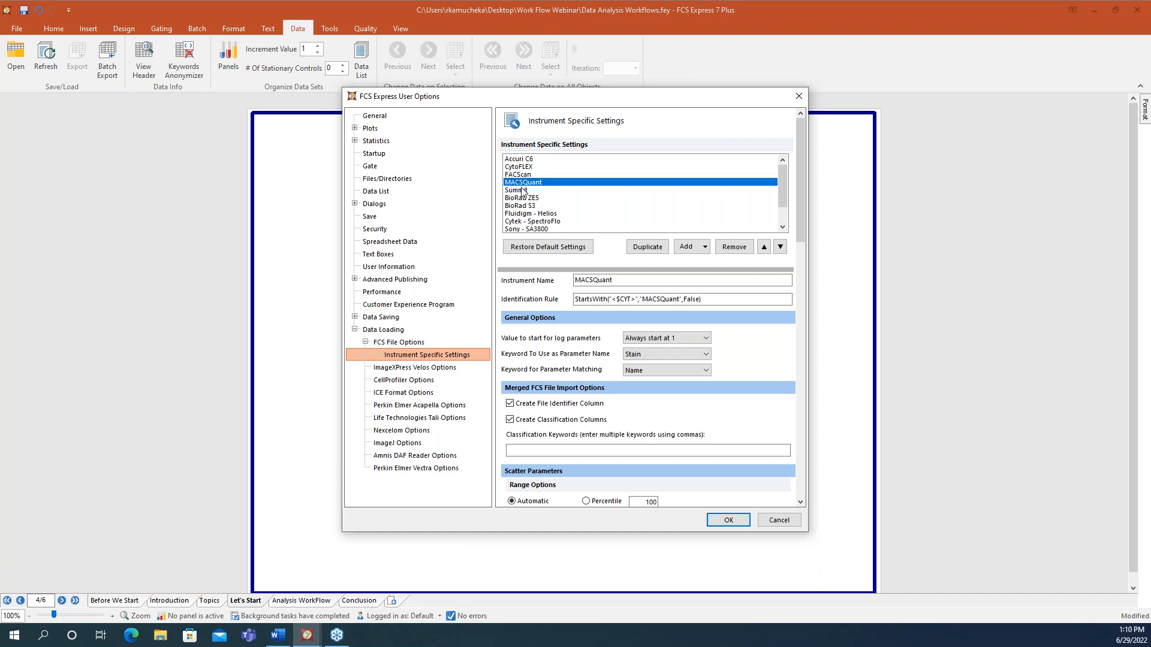
pyautogui.click(521, 191)
pyautogui.click(519, 198)
pyautogui.click(522, 206)
pyautogui.click(523, 214)
pyautogui.click(525, 222)
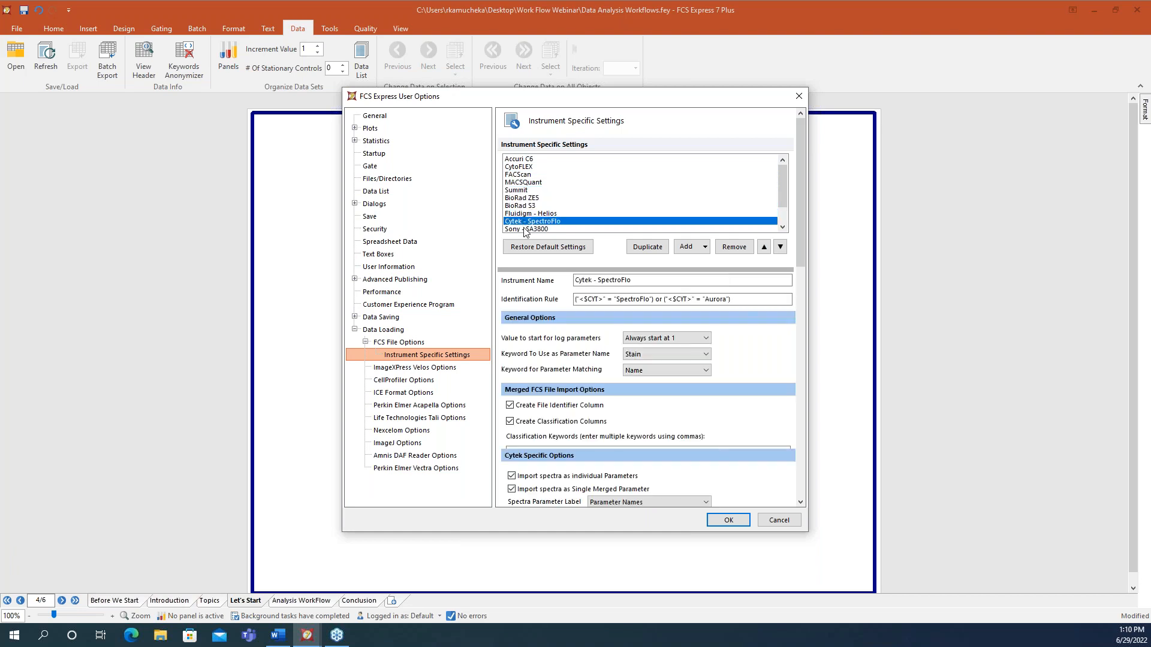
pyautogui.click(526, 230)
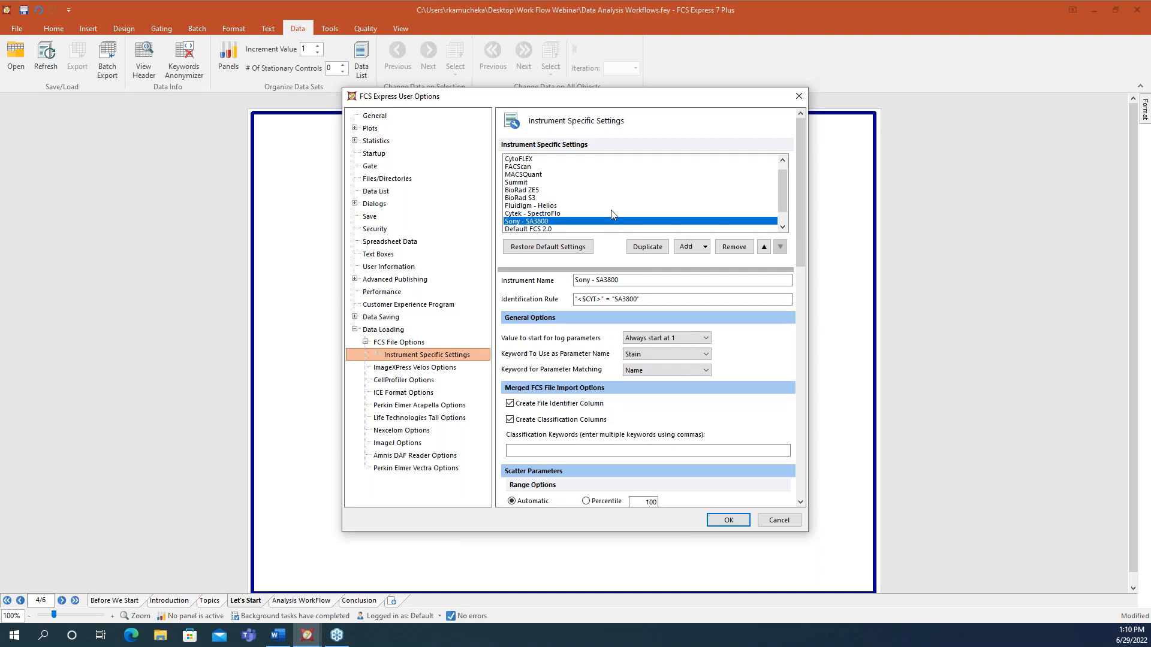
# - Check the addable profile types, then select the Default FCS 3.0 profile
pyautogui.click(695, 250)
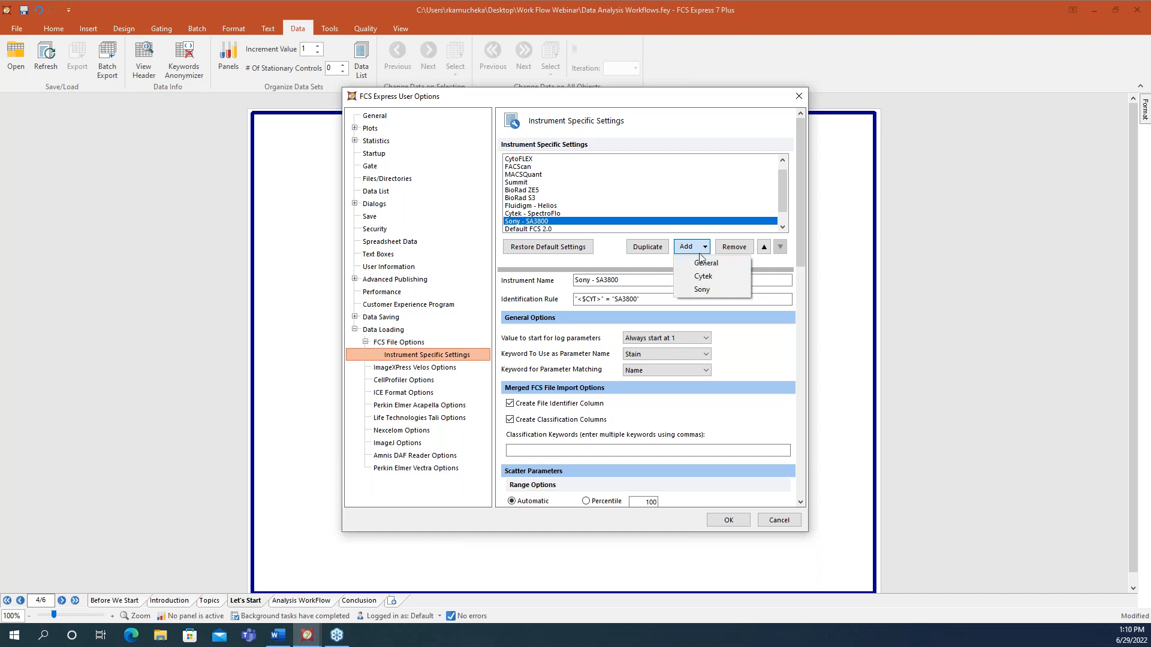
pyautogui.click(647, 302)
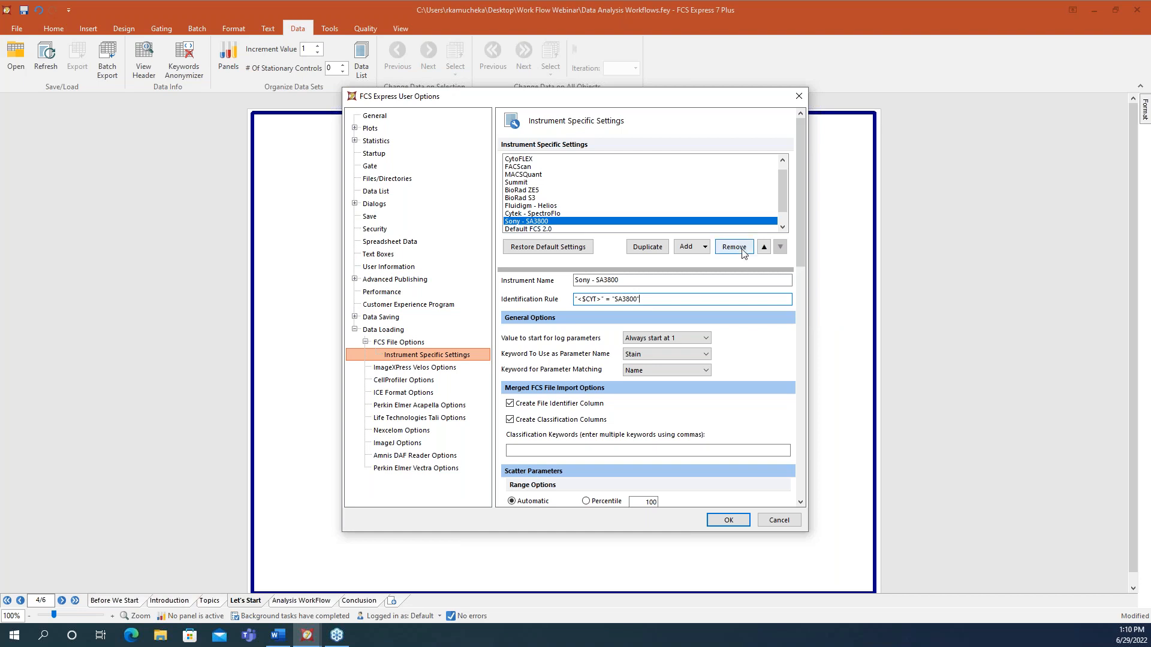
pyautogui.moveTo(783, 196); pyautogui.dragTo(783, 210)
pyautogui.click(536, 221)
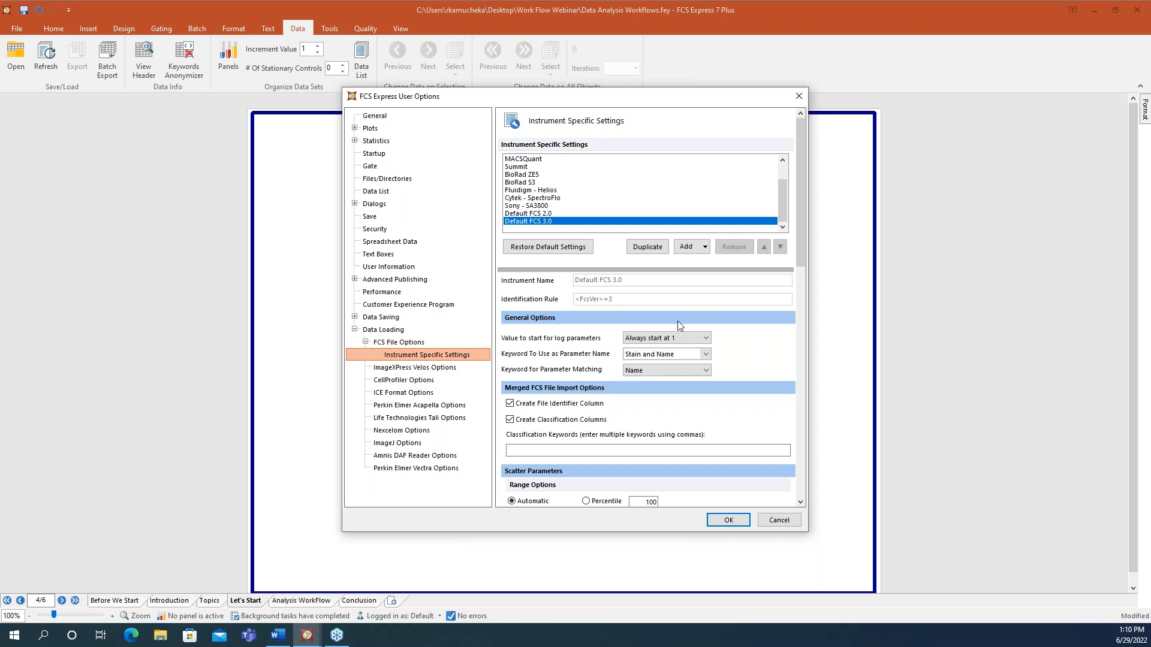
# - Keep Default FCS 3.0 on Stain and Name and Linear scatter scale, then view Files/Directories
pyautogui.click(705, 355)
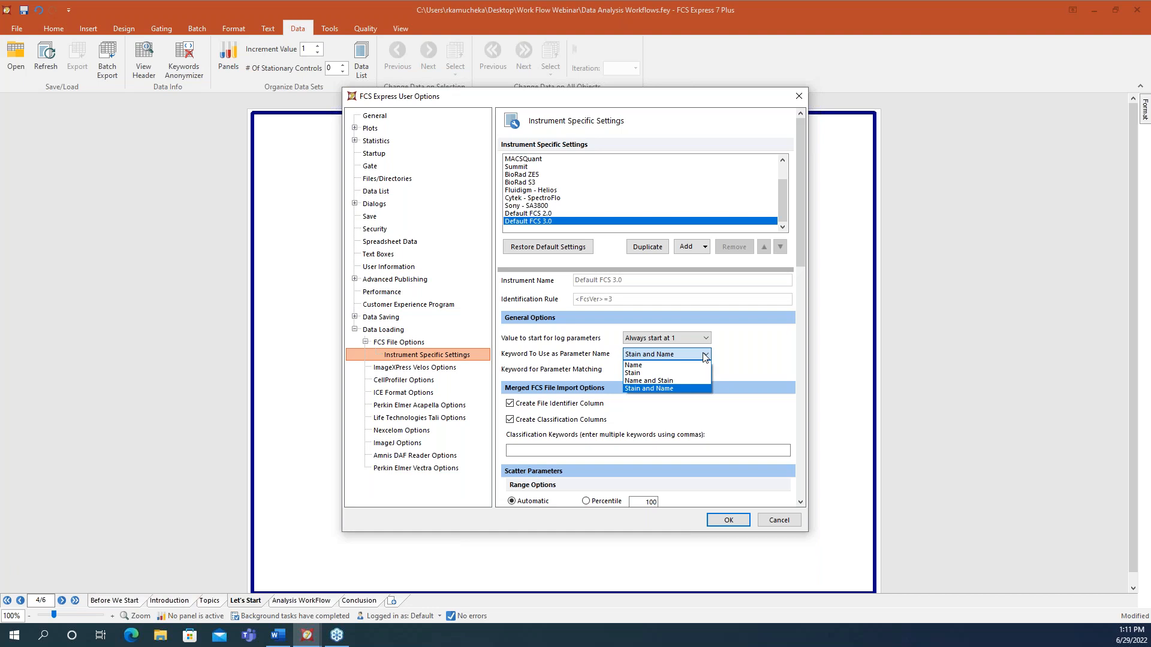
pyautogui.click(797, 257)
pyautogui.moveTo(799, 263); pyautogui.dragTo(802, 339)
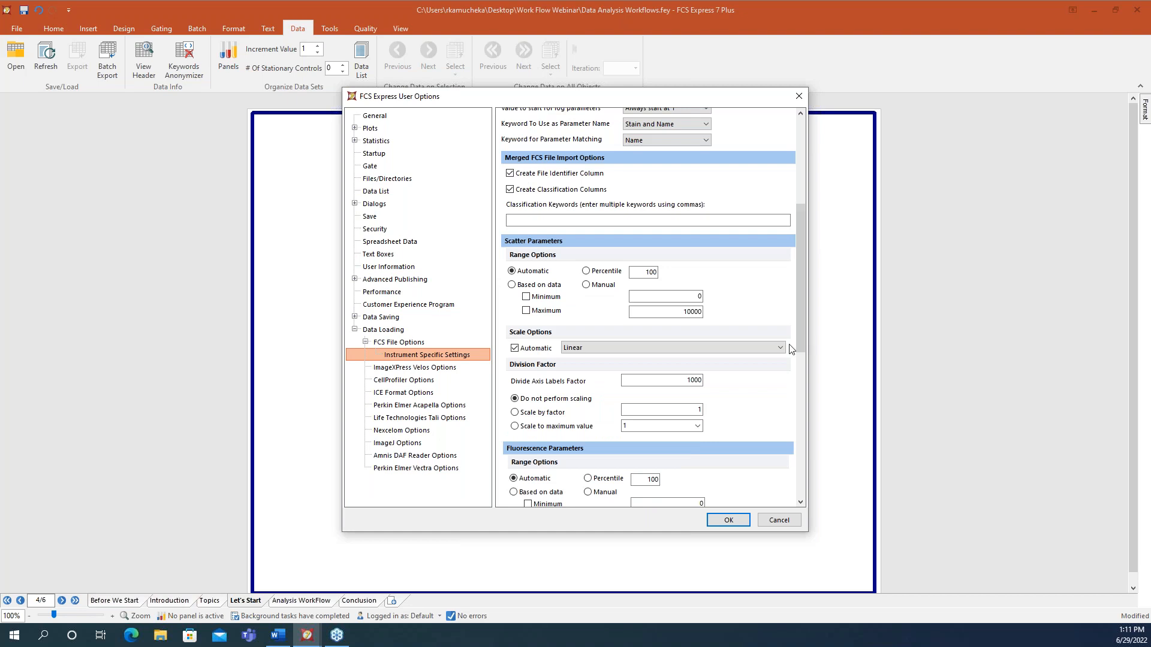
pyautogui.click(778, 350)
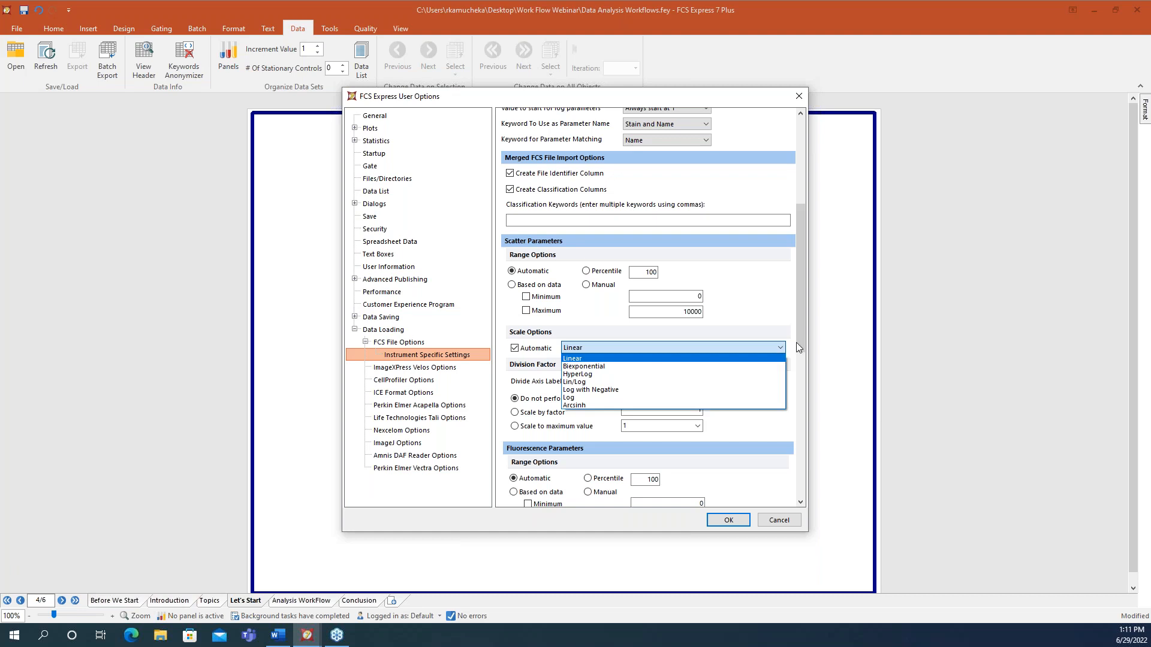
pyautogui.click(797, 342)
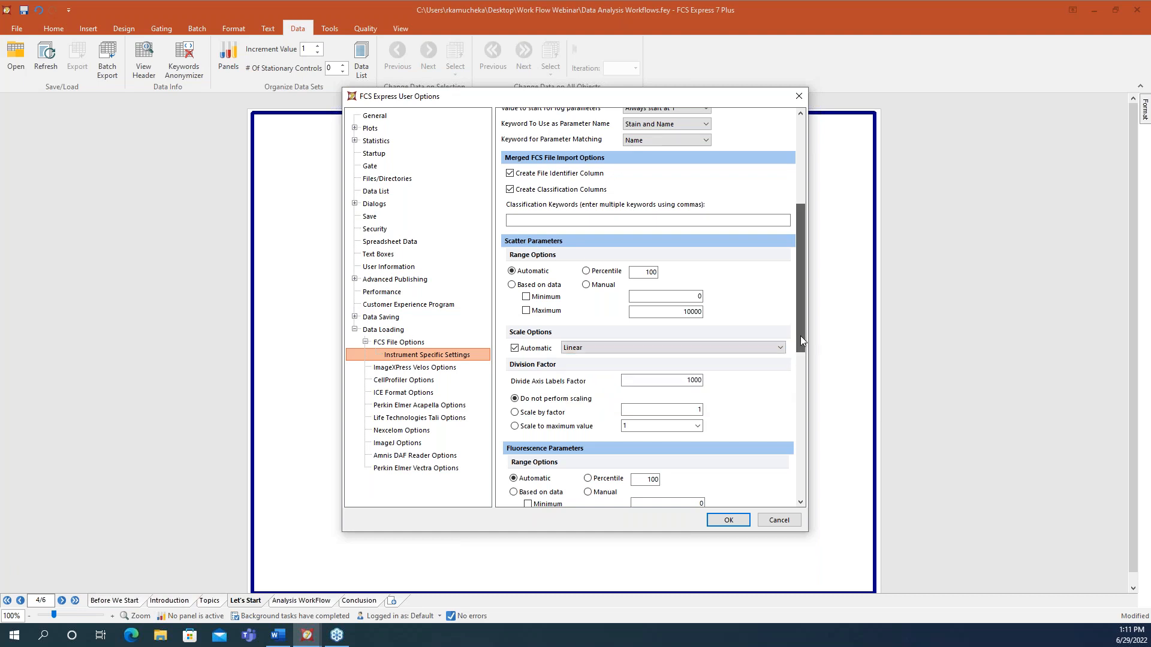
pyautogui.moveTo(803, 394); pyautogui.dragTo(802, 408)
pyautogui.click(708, 384)
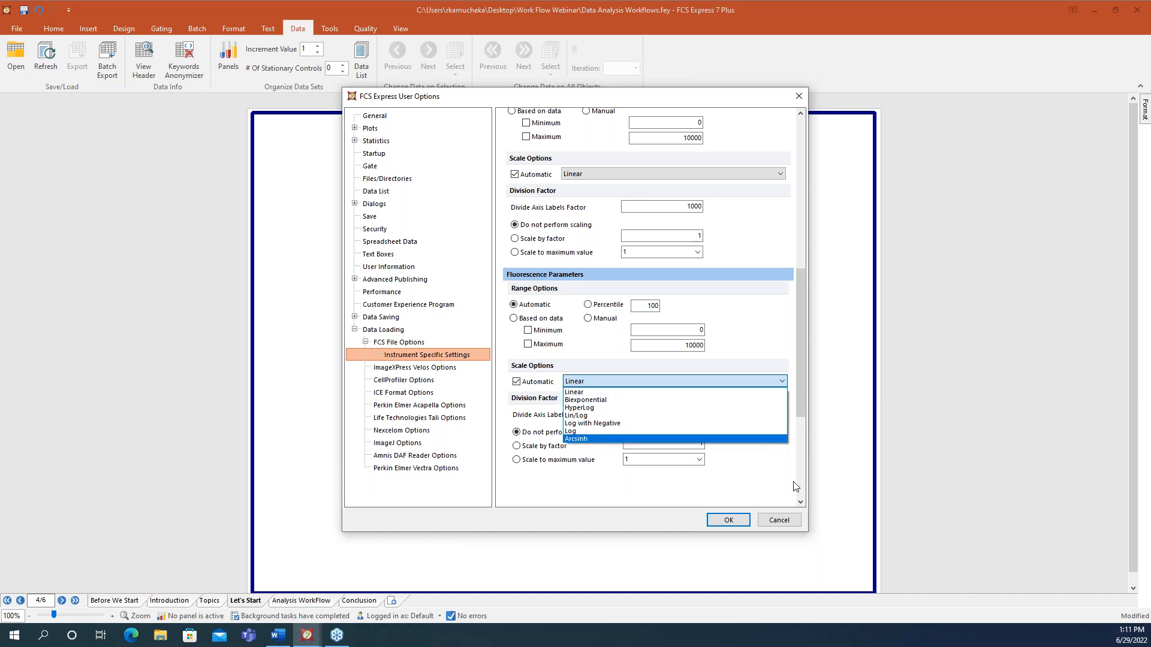
pyautogui.click(410, 179)
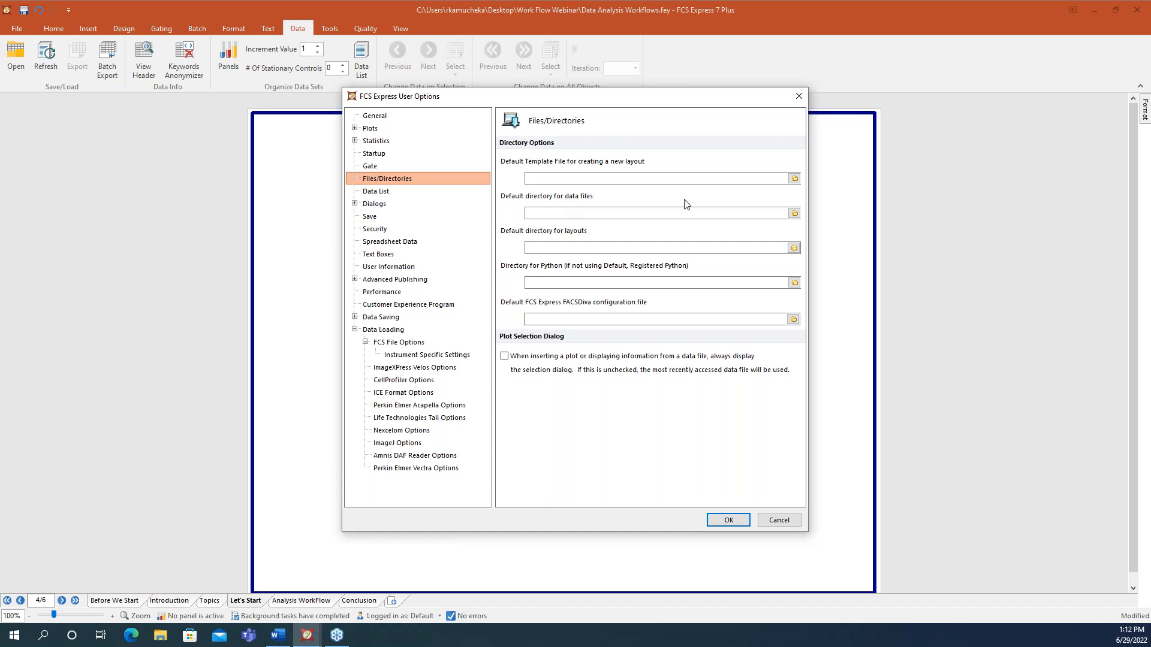
# - Use Default Template WorkFlow.fey and remember parameters by name in new layouts, then save options
pyautogui.click(794, 178)
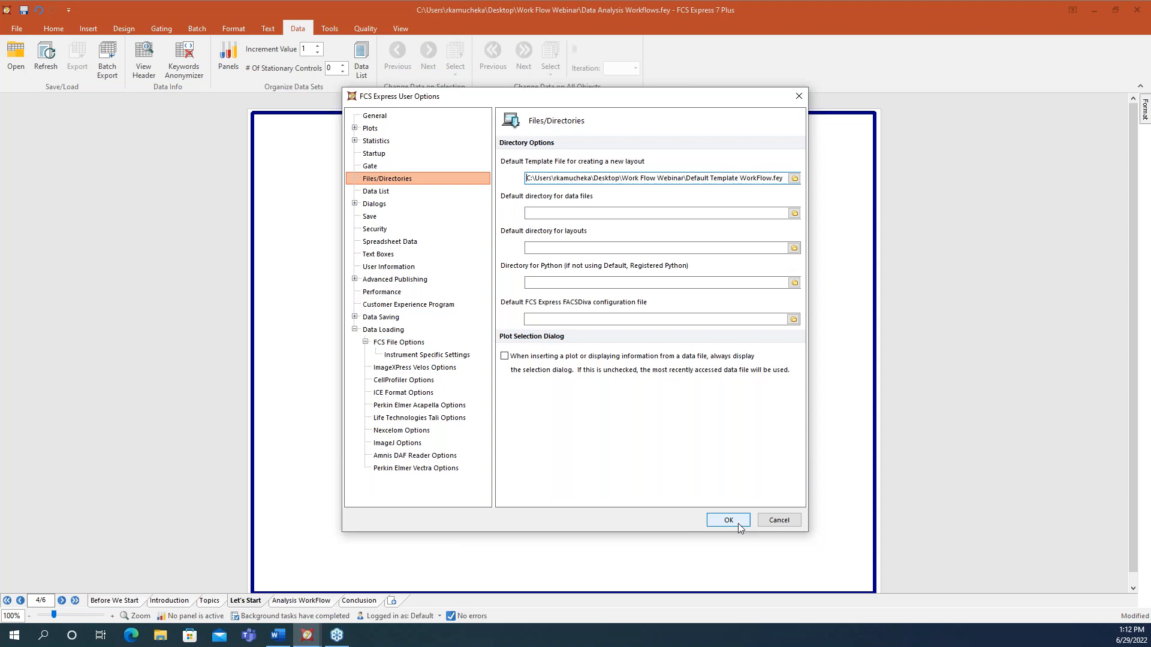
pyautogui.click(382, 119)
pyautogui.click(694, 196)
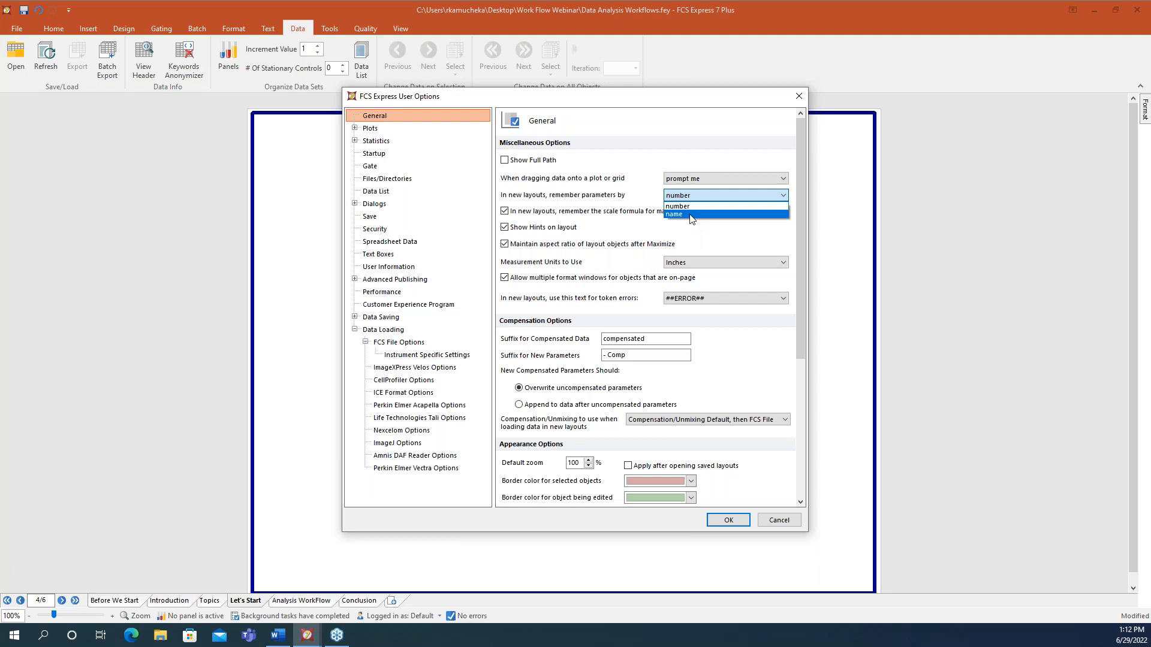
pyautogui.click(690, 215)
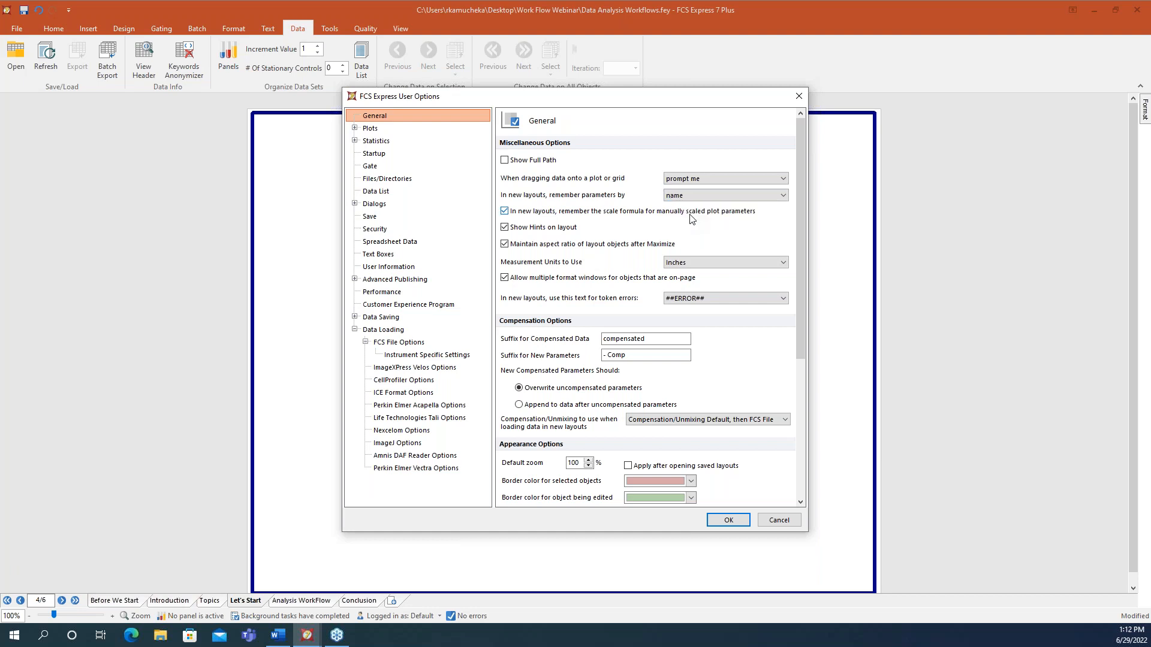
pyautogui.click(731, 521)
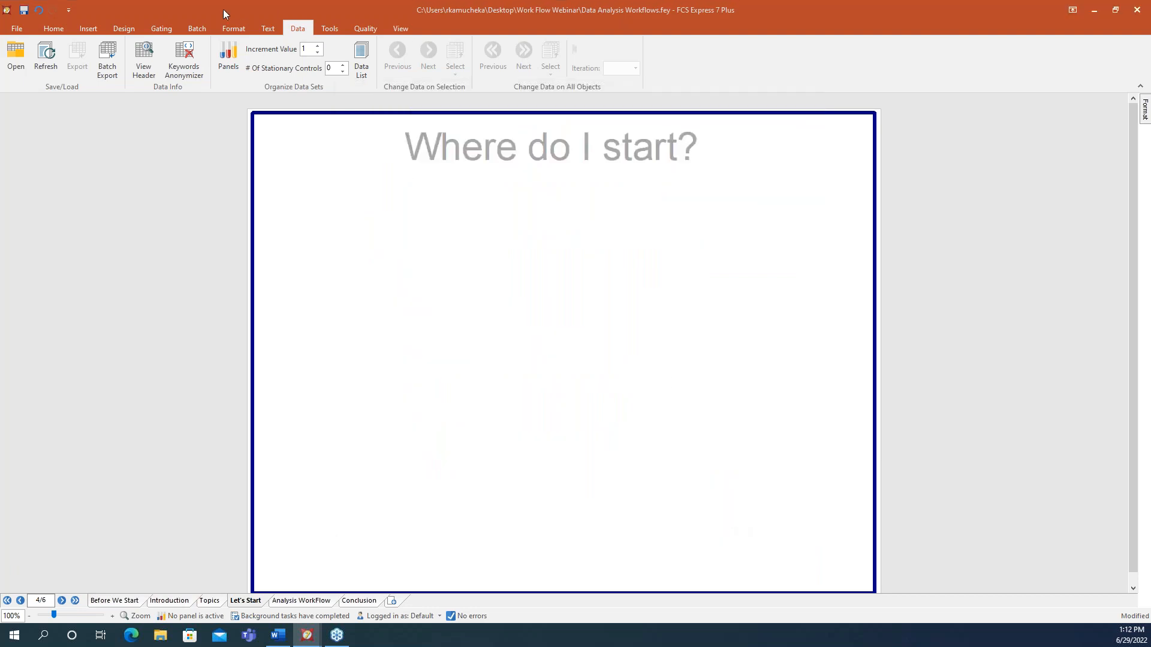
# - Create a new blank four-plot layout from the File > New templates
pyautogui.click(16, 28)
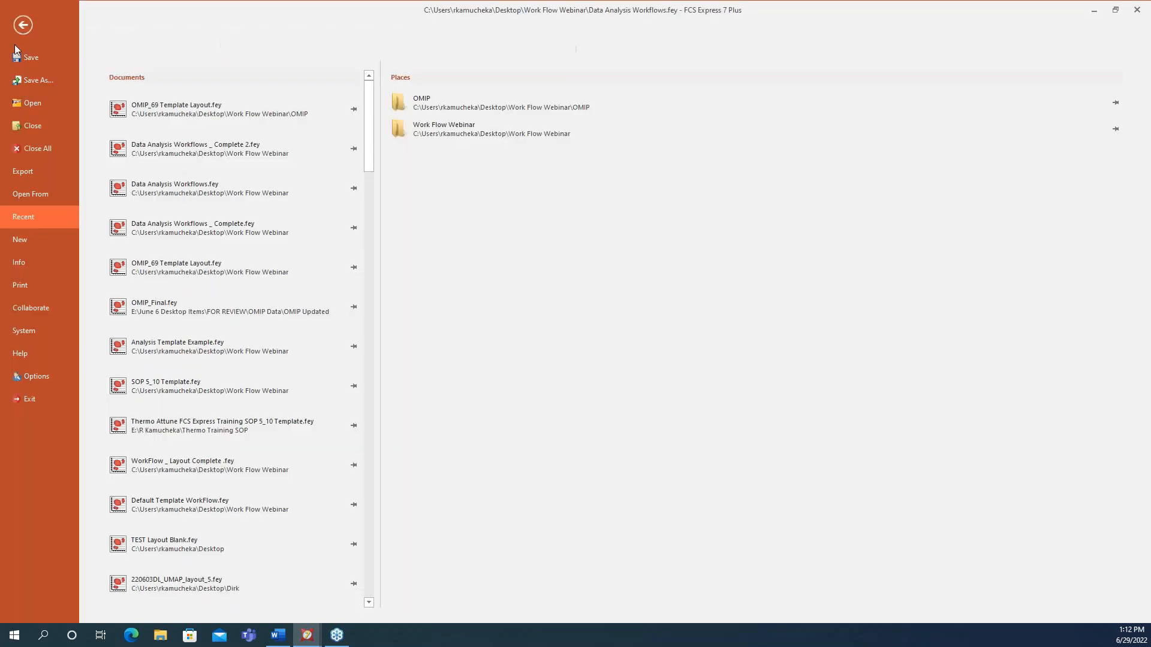
pyautogui.click(27, 237)
pyautogui.click(164, 120)
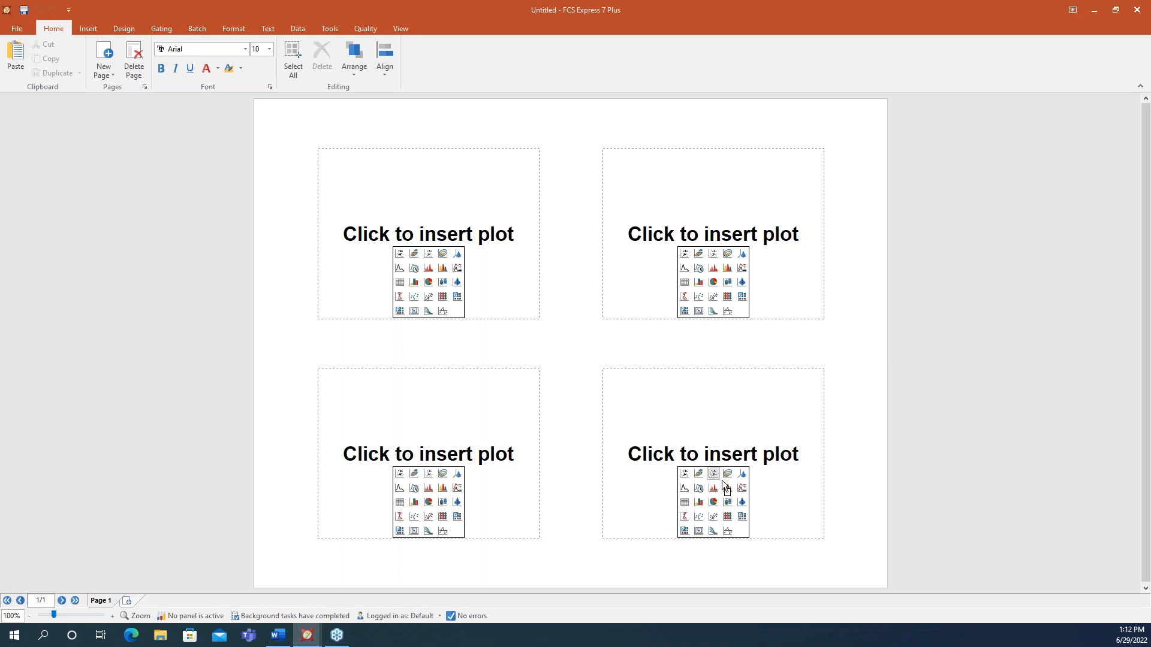
# - Review the new layout's Layout Options, cancel, and minimize the Untitled window
pyautogui.click(18, 29)
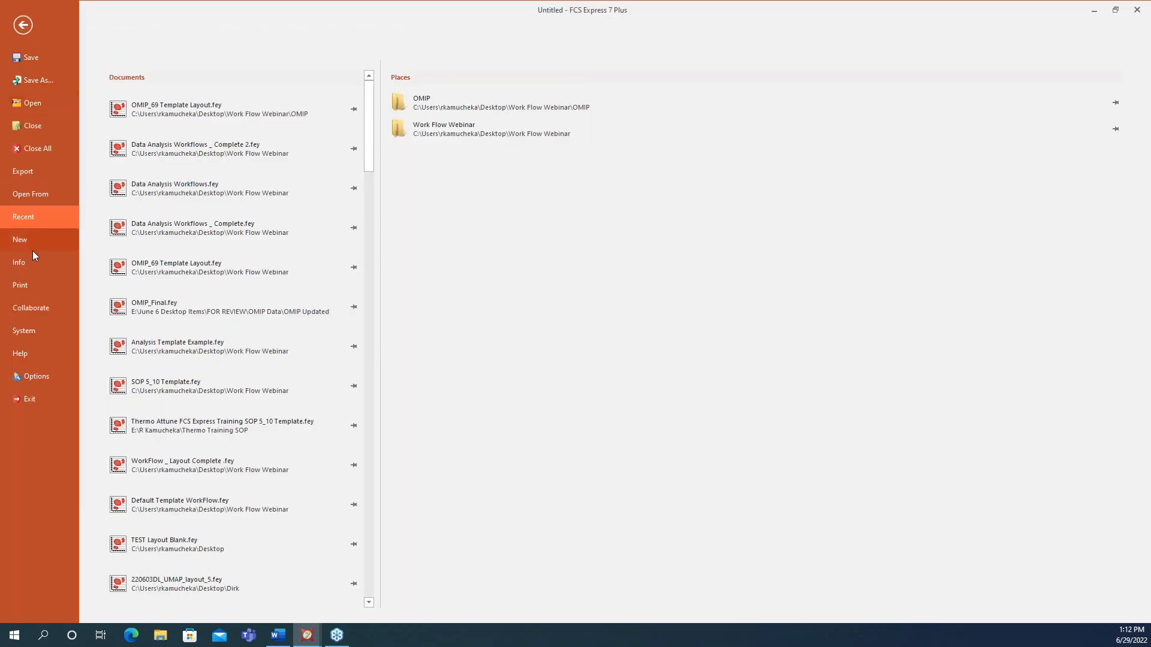
pyautogui.click(31, 264)
pyautogui.click(129, 153)
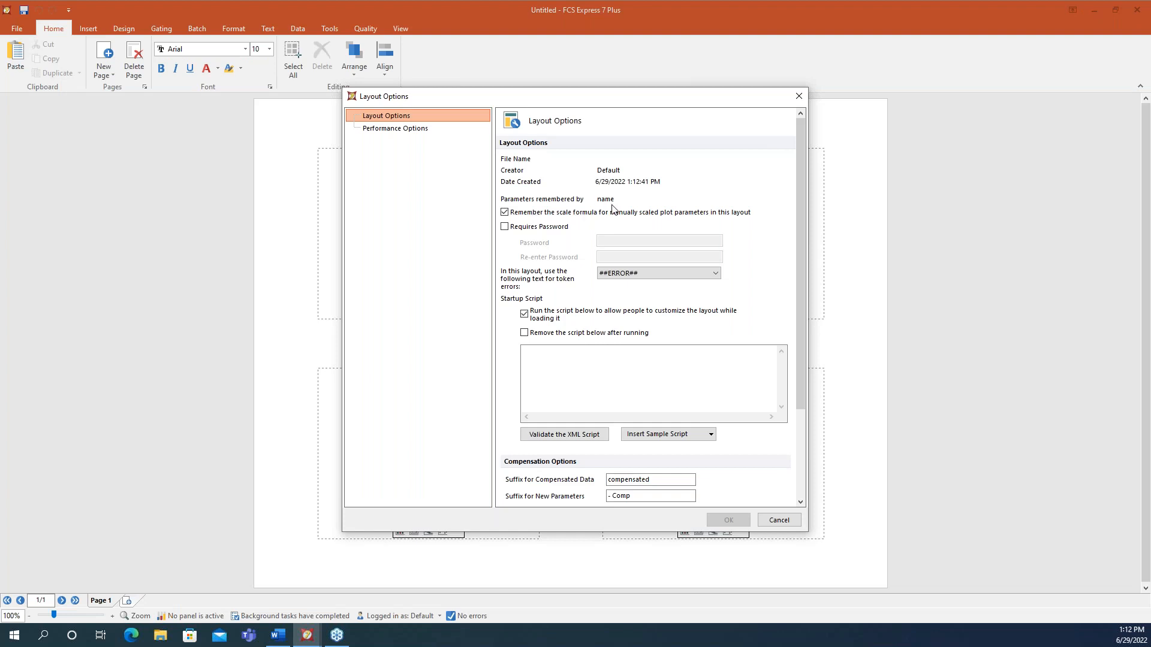
pyautogui.click(779, 520)
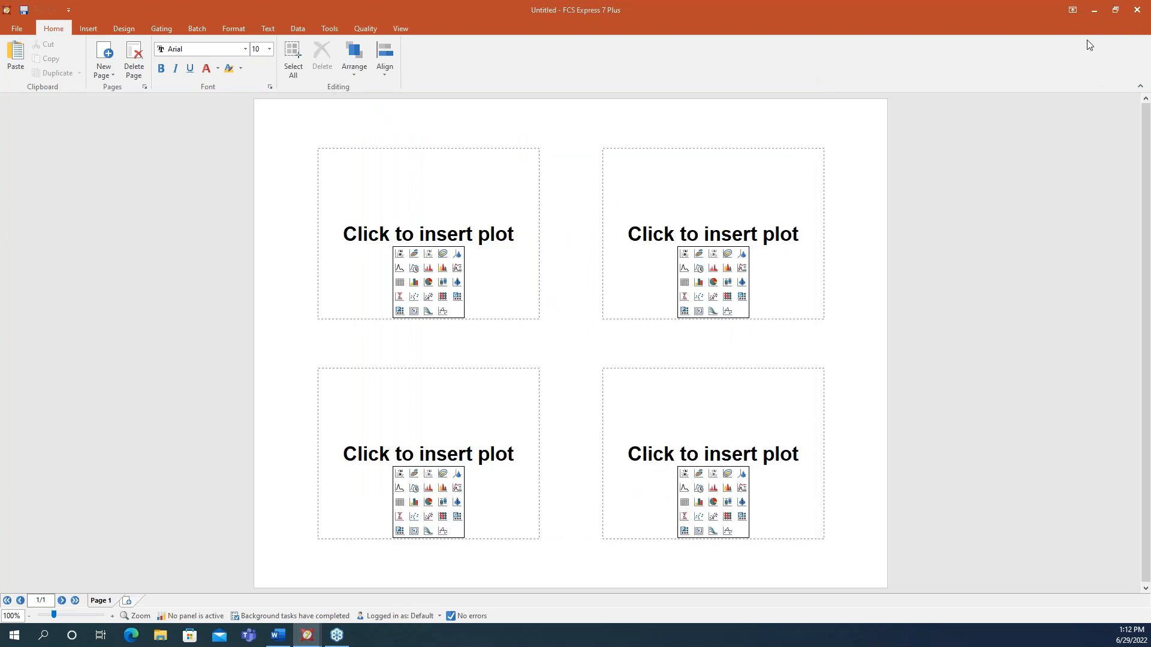
pyautogui.click(1094, 14)
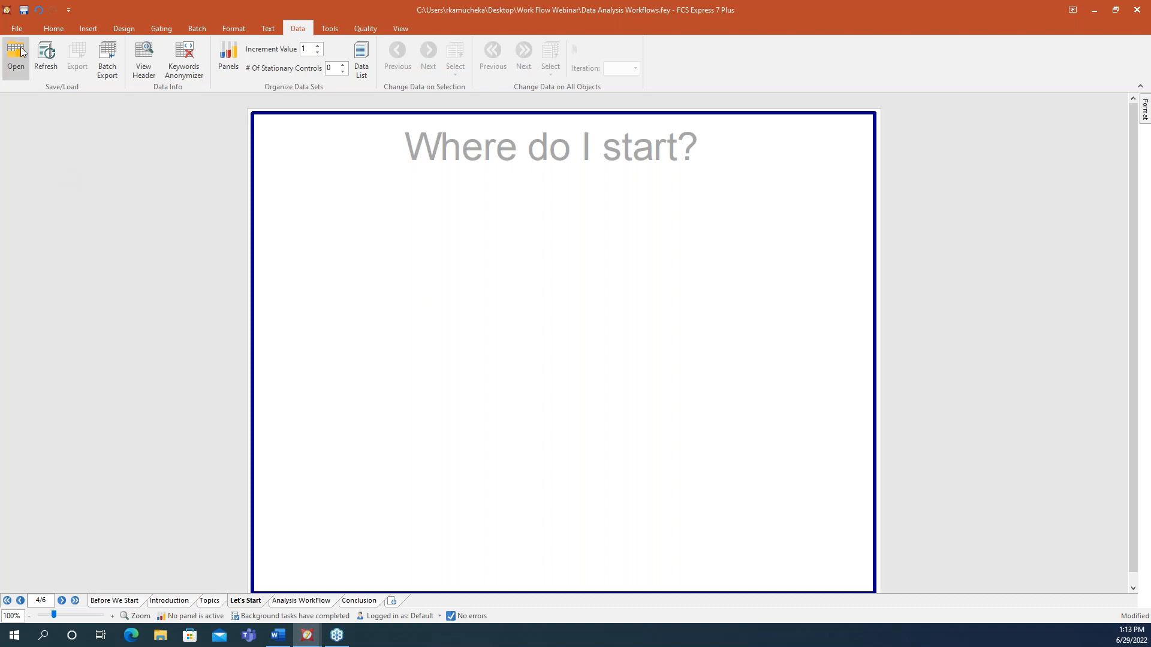
# - Show the File backstage with the Recent documents list
pyautogui.click(18, 30)
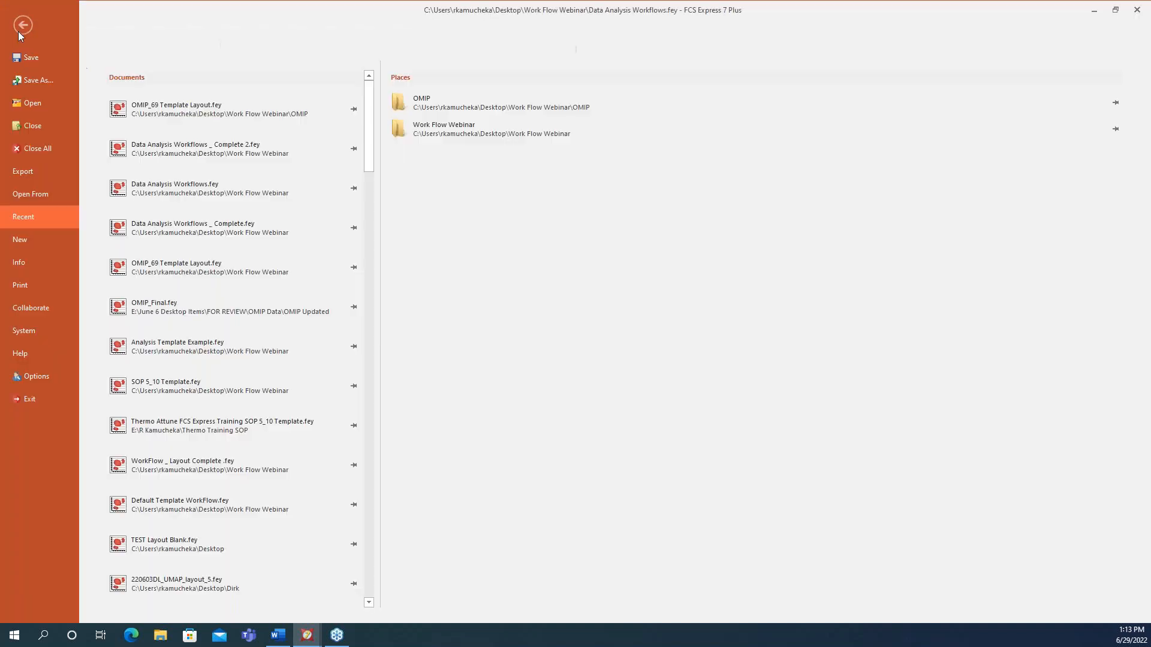
# - Check the Current User options actions under System, then return to the layout
pyautogui.click(20, 330)
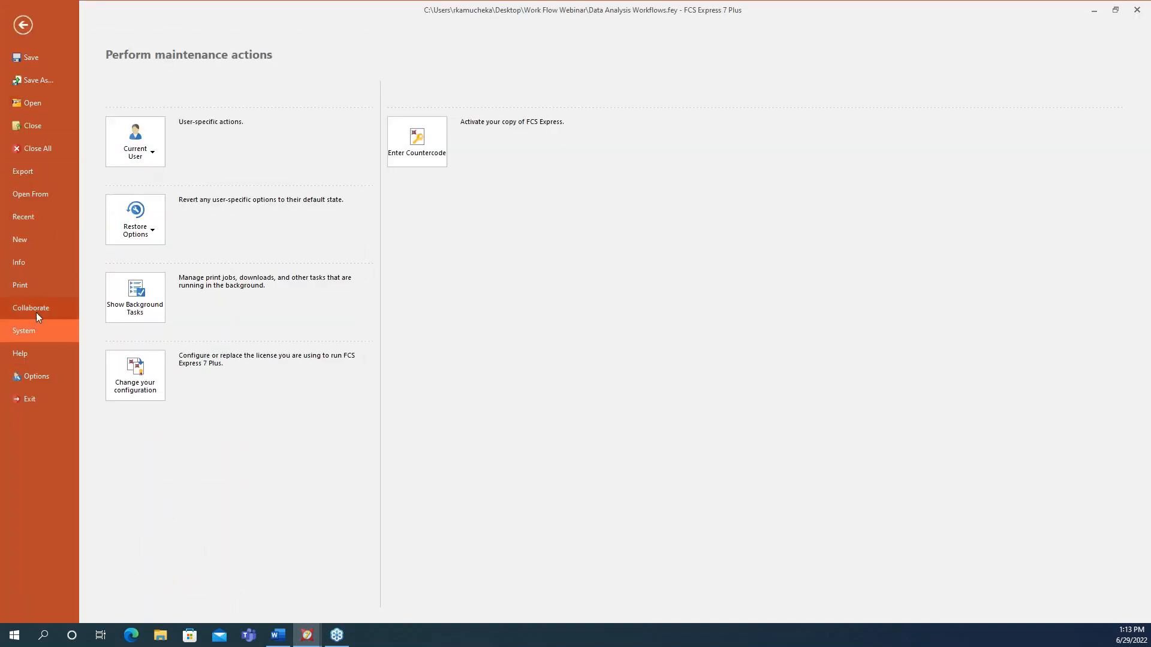
pyautogui.click(124, 153)
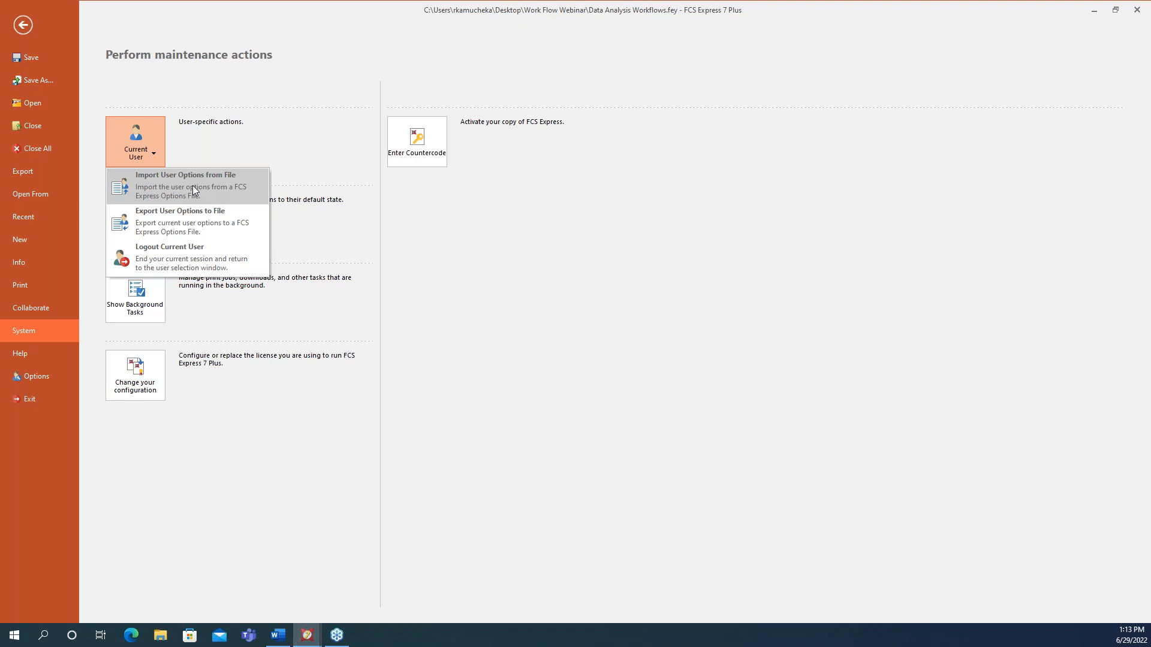
pyautogui.click(29, 24)
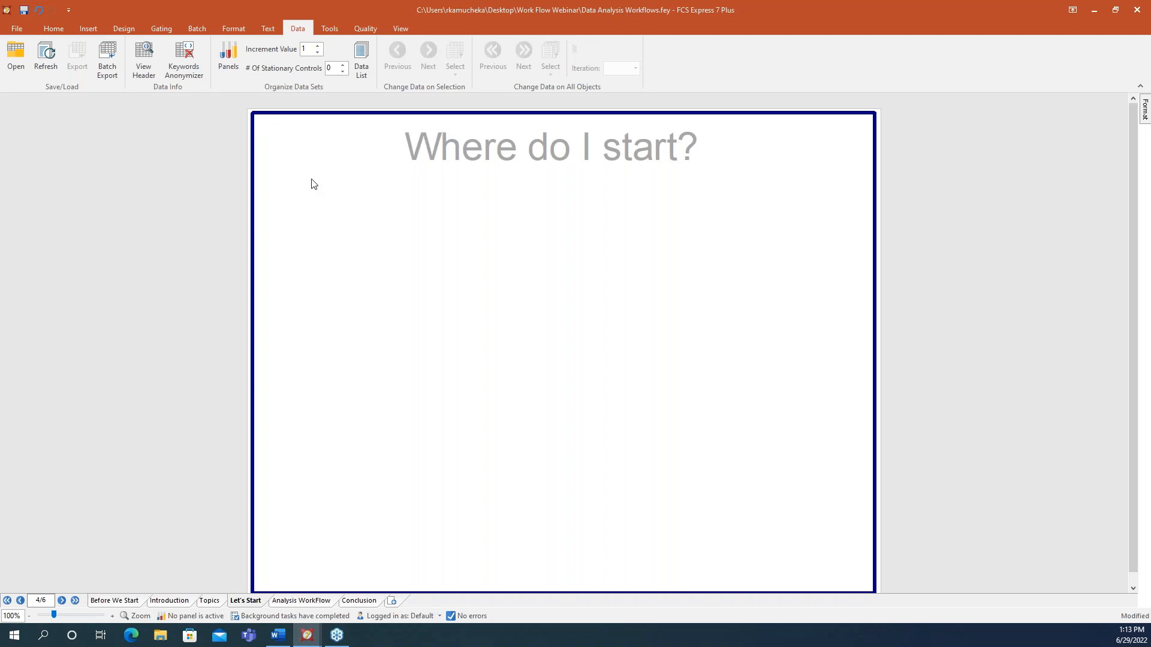
# - Dock the Data List along the left side and start adding data files
pyautogui.click(360, 59)
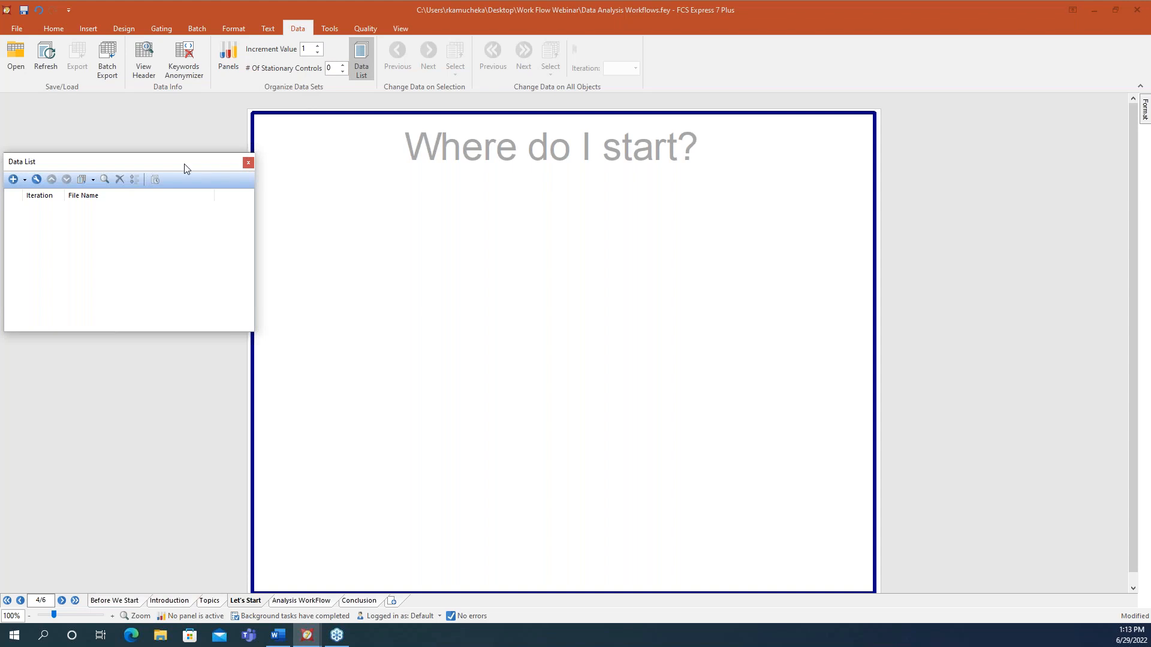
pyautogui.moveTo(170, 167); pyautogui.dragTo(553, 352)
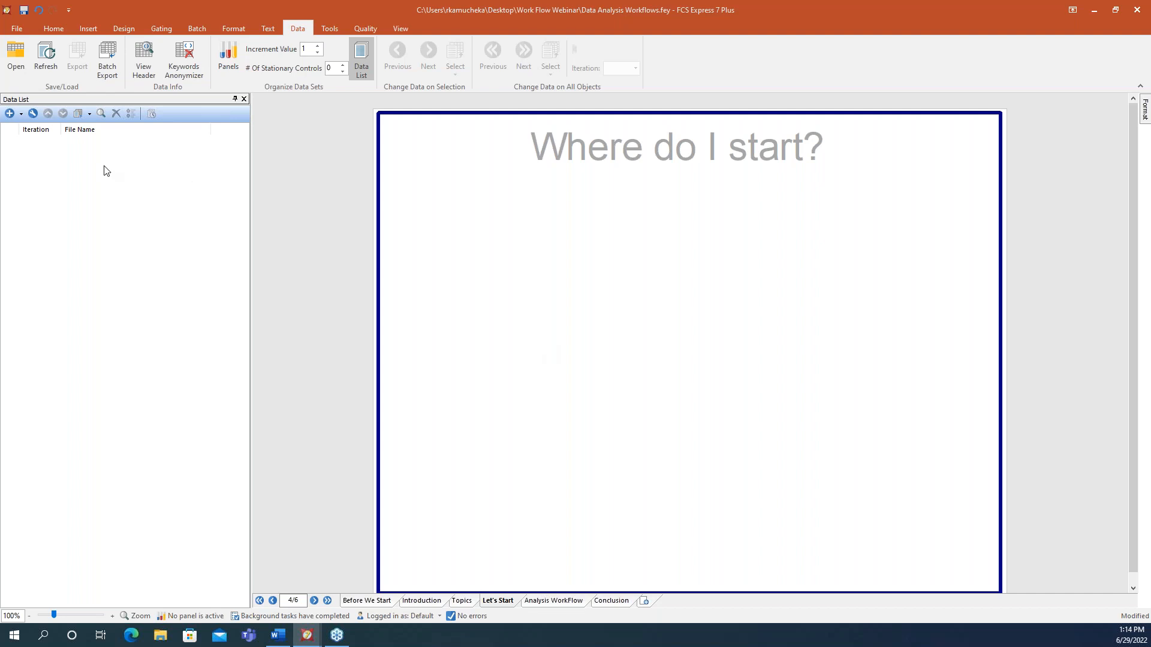
pyautogui.click(9, 113)
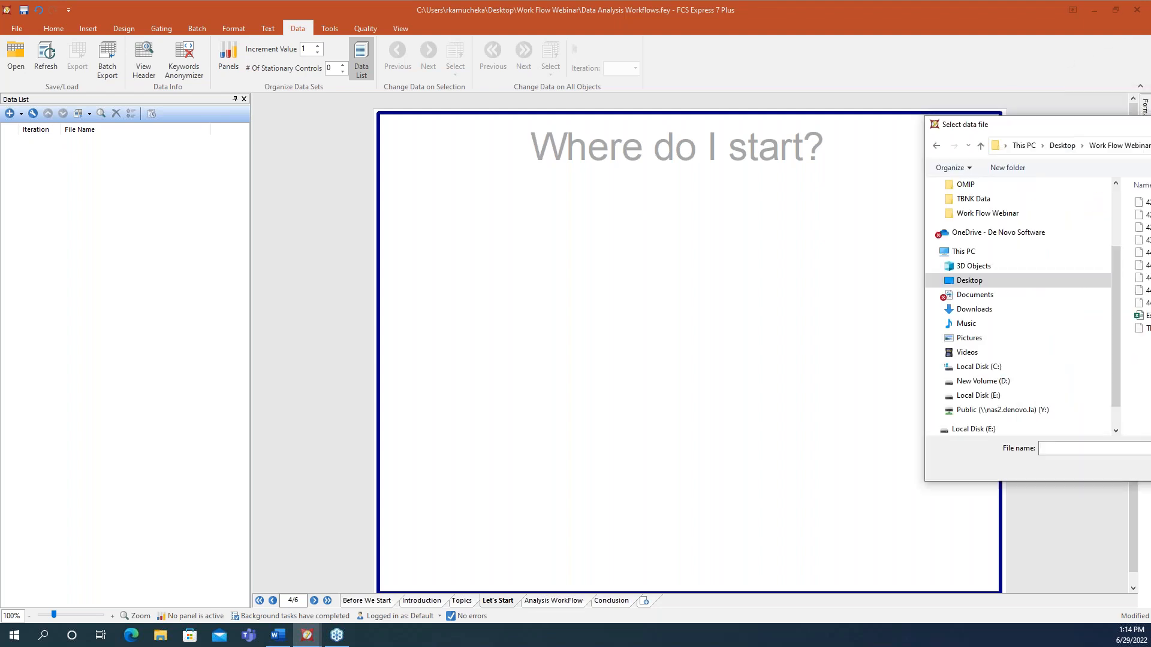
# - Select all nine .fcs files in the TBNK Data folder and load them
pyautogui.moveTo(694, 181); pyautogui.dragTo(676, 183)
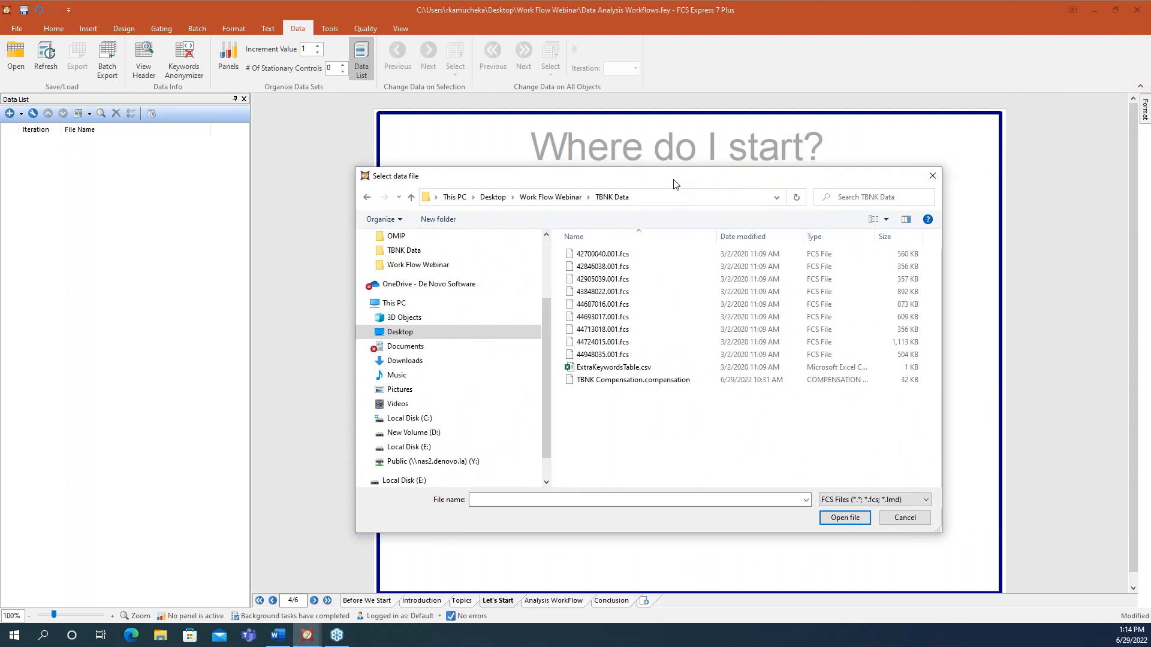
pyautogui.click(621, 257)
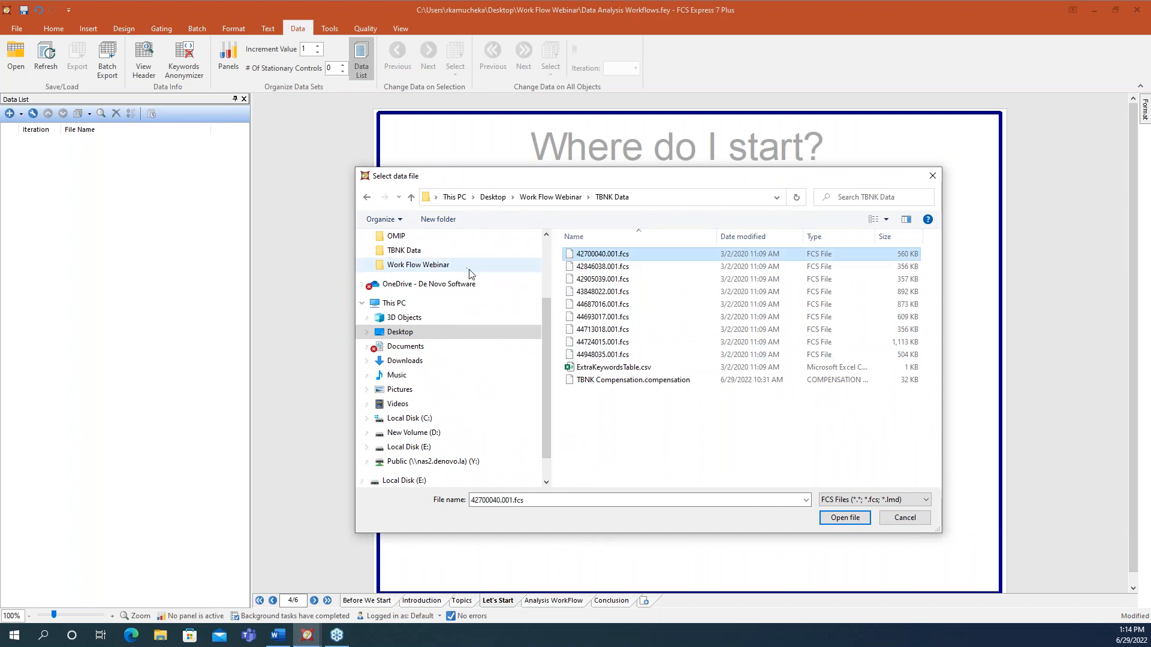
pyautogui.keyDown('shift'); pyautogui.click(613, 355); pyautogui.keyUp('shift')
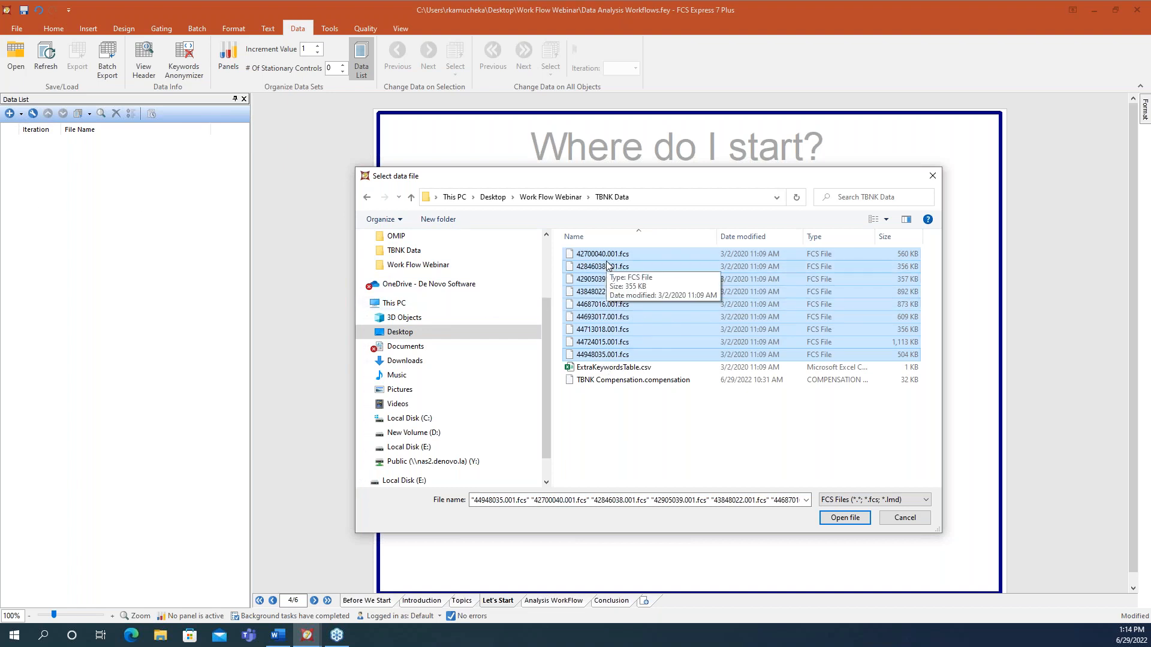
pyautogui.click(852, 519)
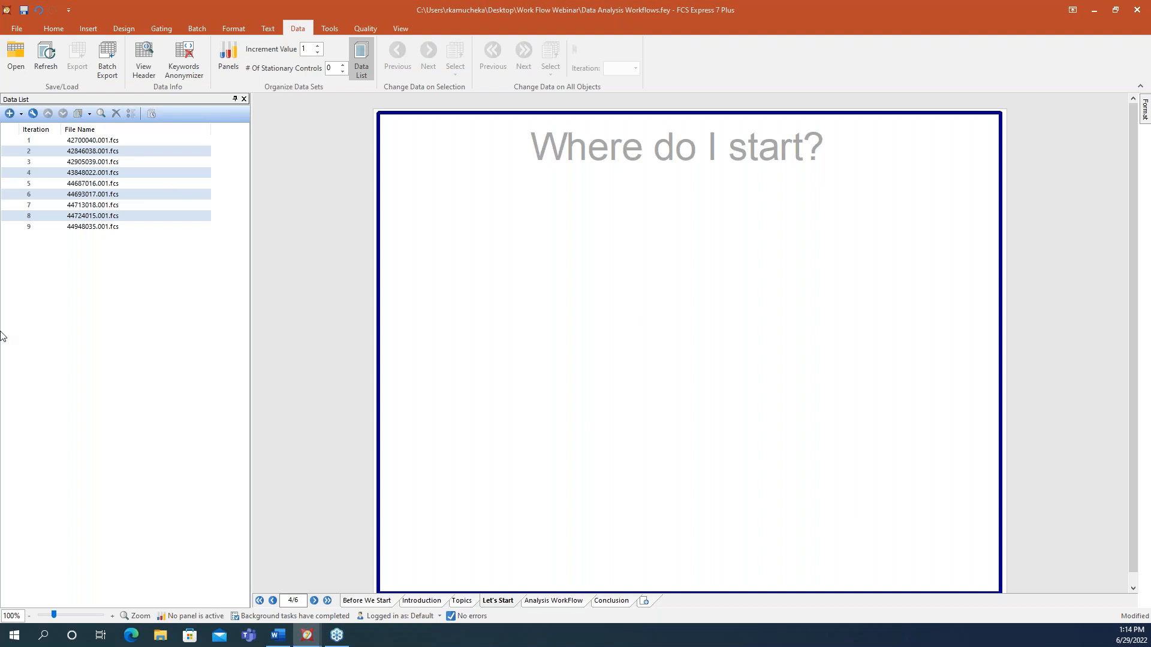
# - Place a density plot of 42700040.001.fcs on the page and move it toward the upper left
pyautogui.moveTo(98, 142); pyautogui.dragTo(519, 244)
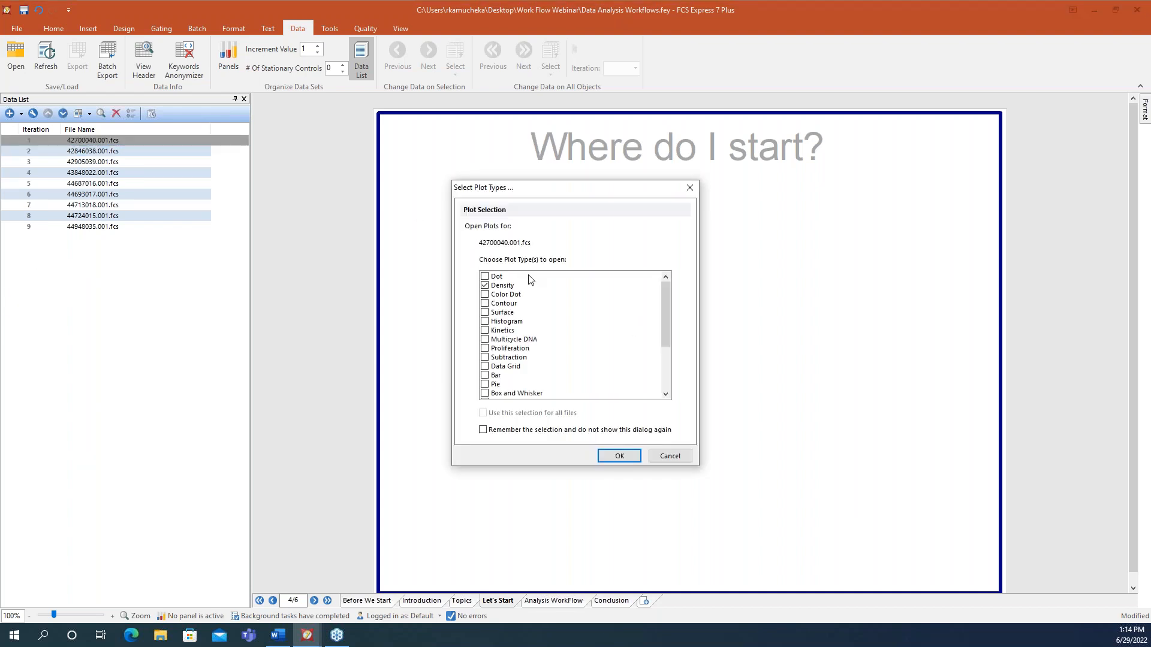
pyautogui.click(628, 455)
pyautogui.moveTo(595, 227); pyautogui.dragTo(476, 170)
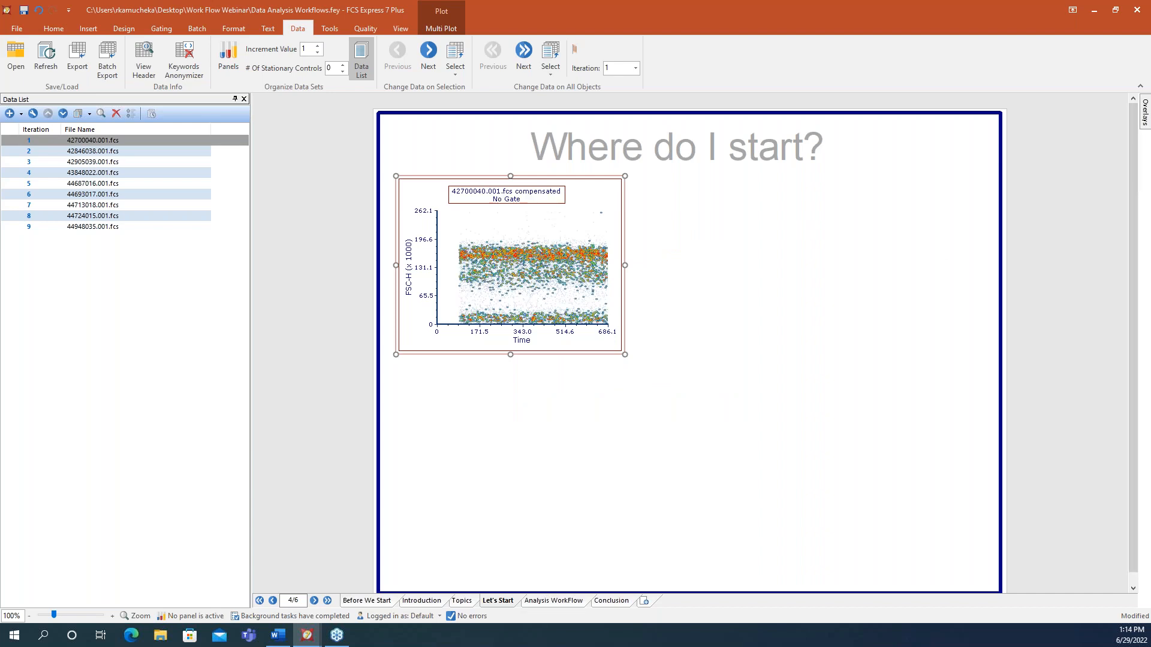
# - Bring up the Compensation and Unmixing window from the Tools menu
pyautogui.hotkey('alt', 'Tab')
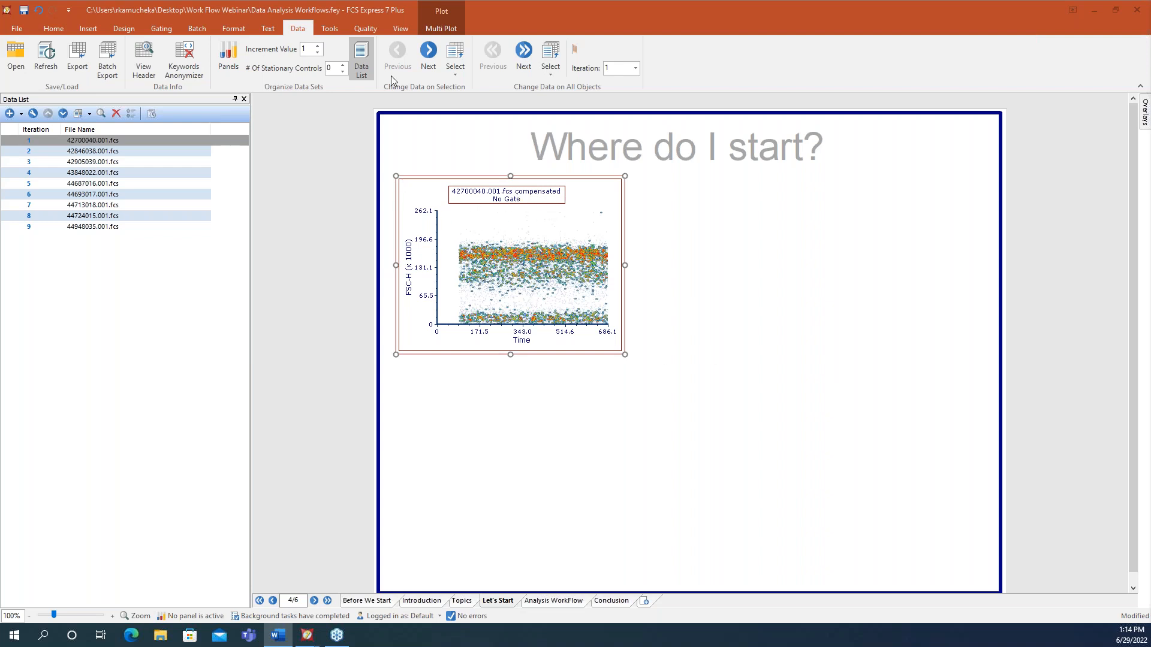
pyautogui.click(329, 29)
pyautogui.click(292, 72)
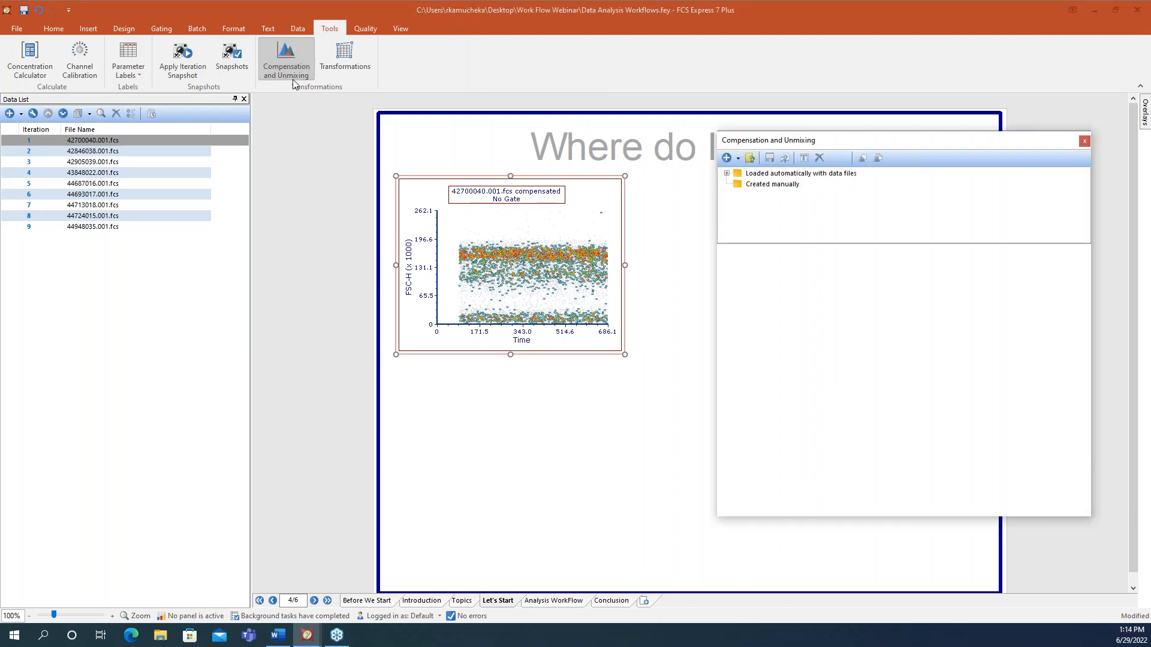
# - Expand the loaded compensations to view the 42700040.001.fcs matrix and the Created manually group
pyautogui.click(728, 173)
pyautogui.click(781, 186)
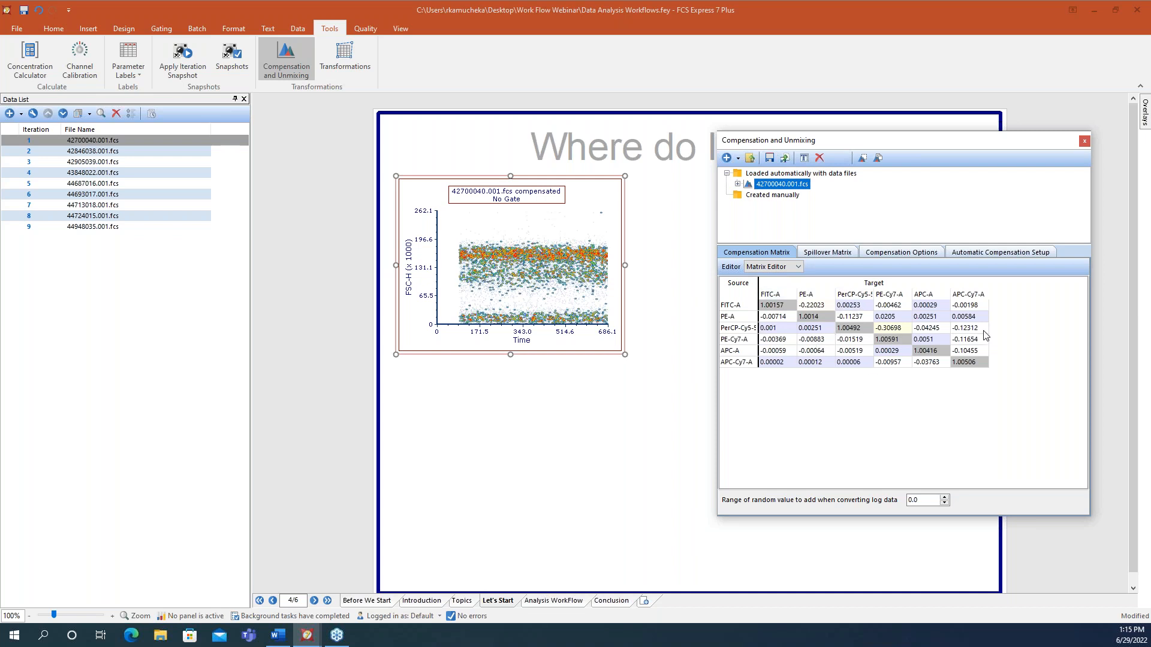
pyautogui.click(755, 199)
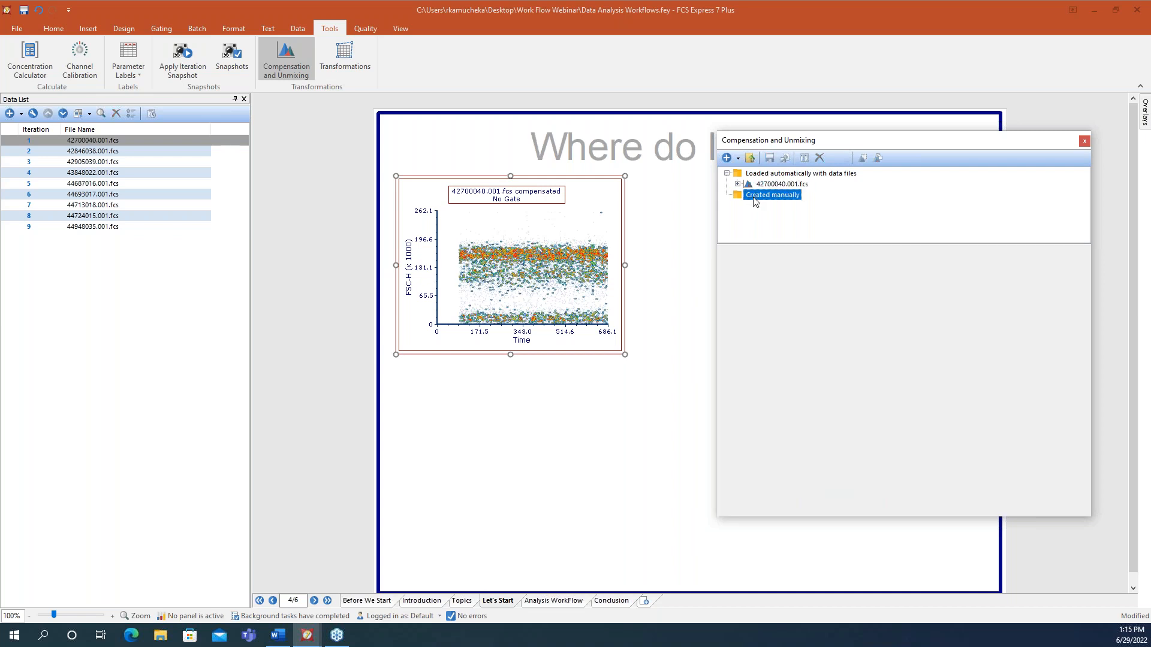
pyautogui.click(737, 159)
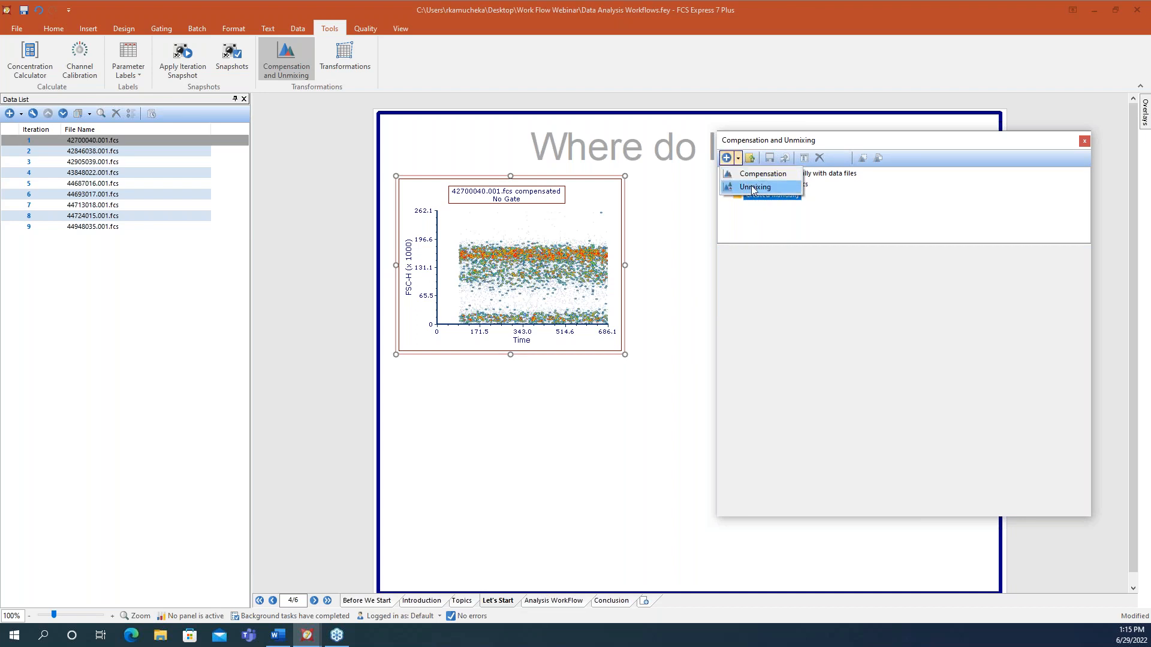
pyautogui.click(739, 160)
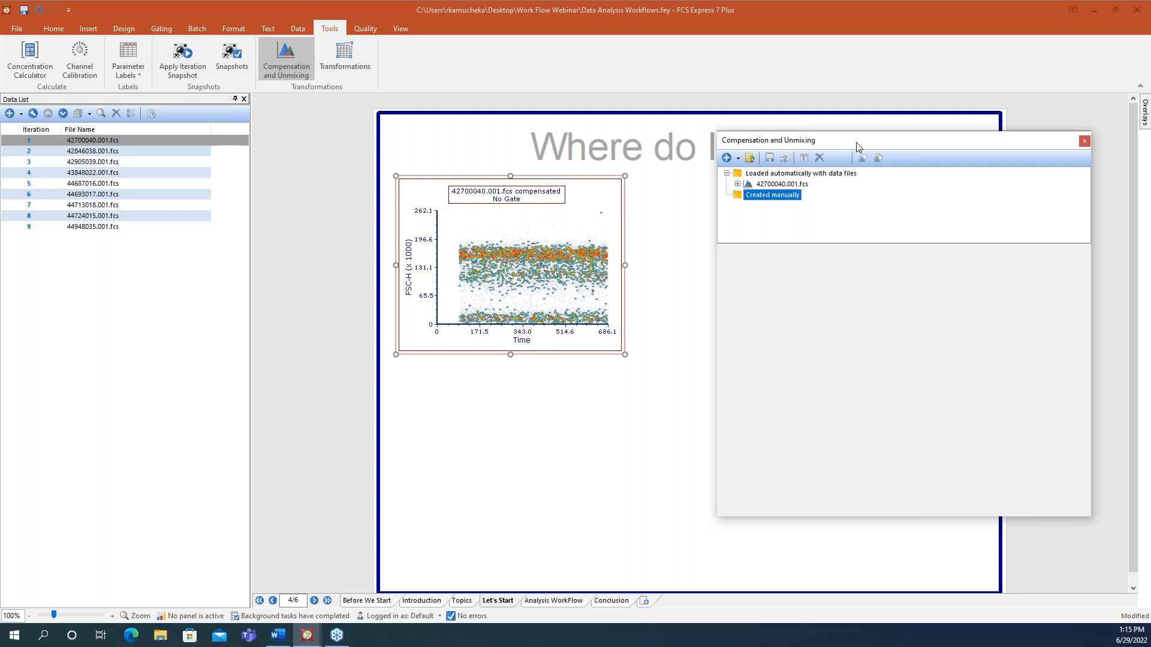
# - Check the 42700040.001.fcs compensation's Export/Import actions, then close the manager
pyautogui.click(790, 184)
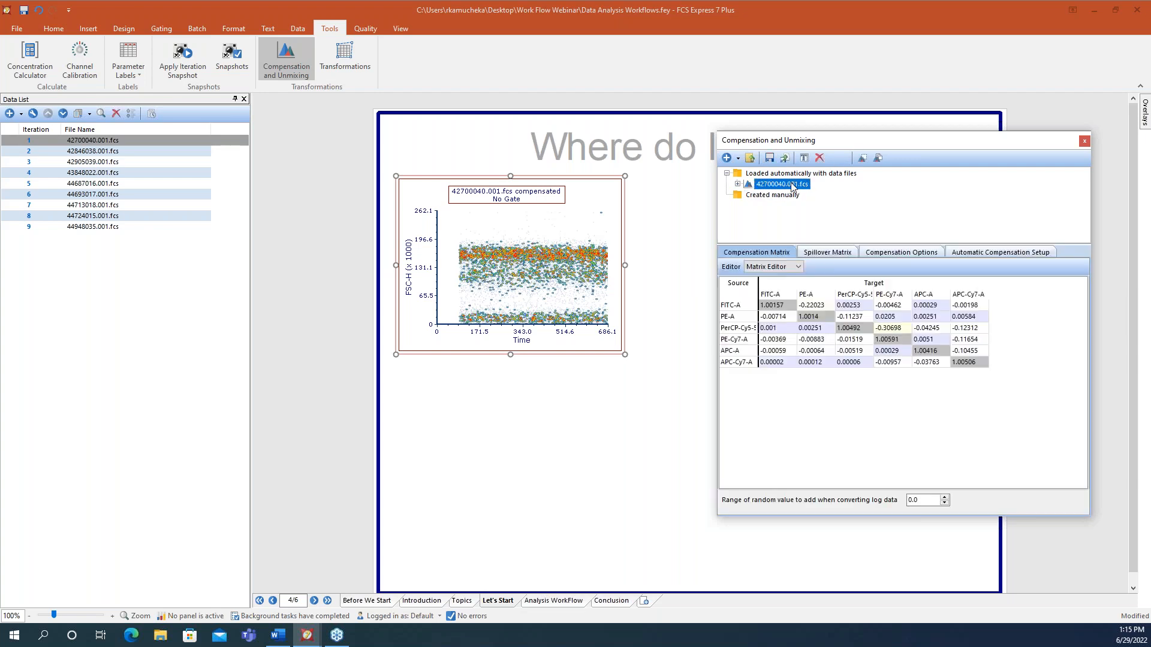
pyautogui.rightClick(791, 184)
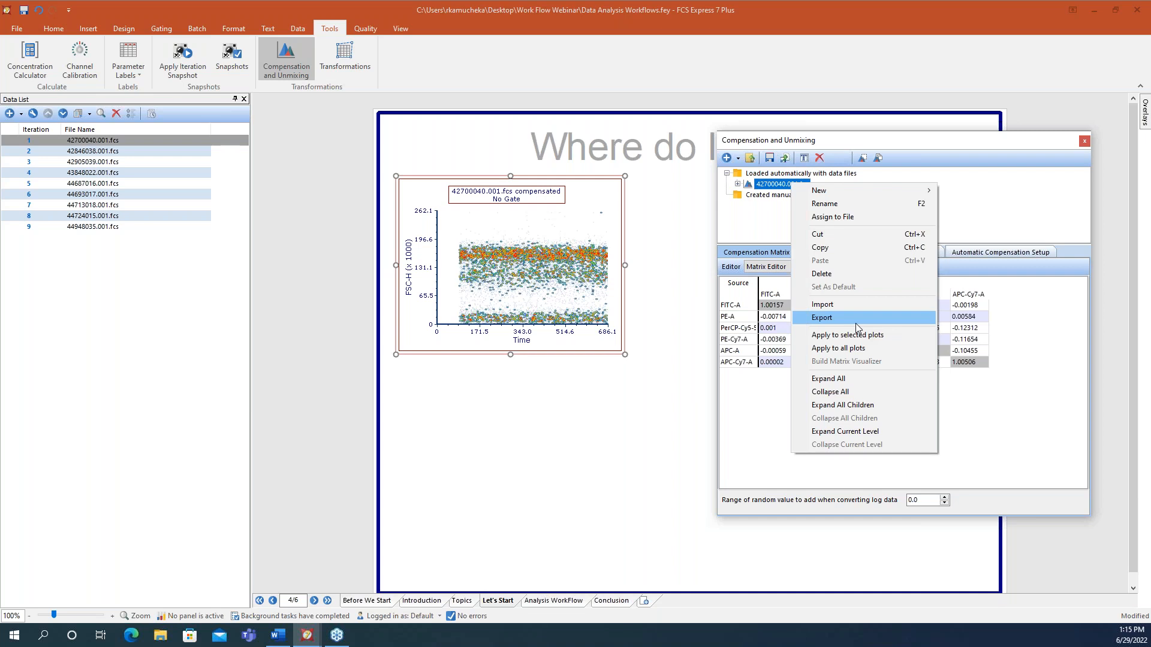
pyautogui.click(1084, 140)
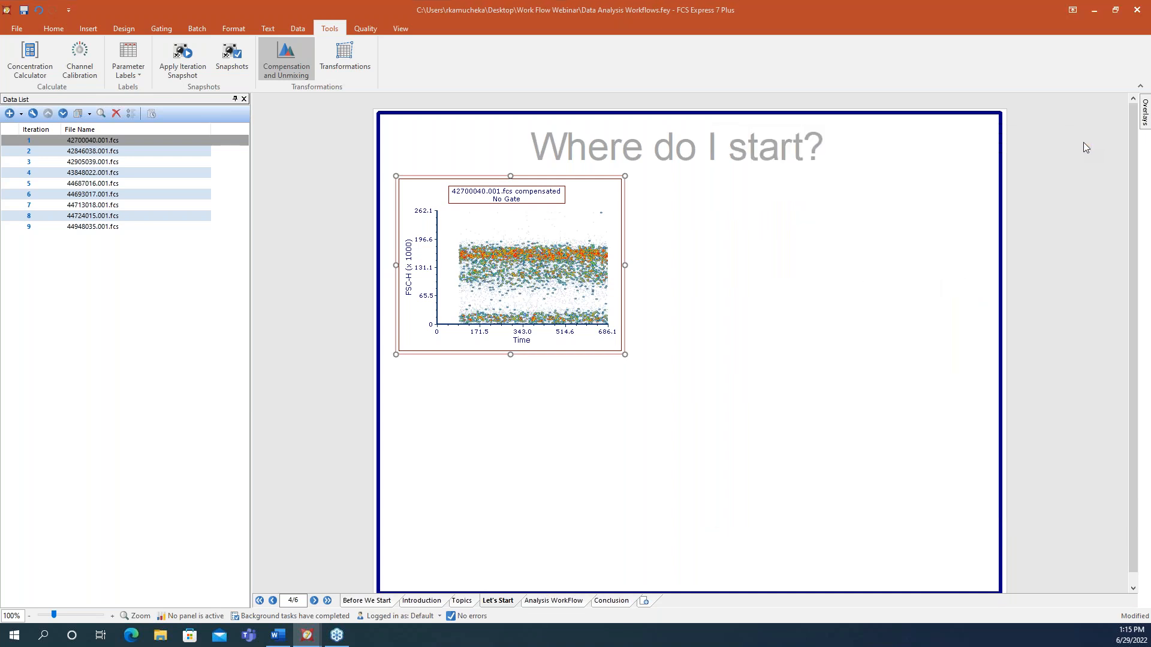
# - Switch to the Untitled layout and open its Compensation and Unmixing manager
pyautogui.click(307, 635)
pyautogui.click(494, 596)
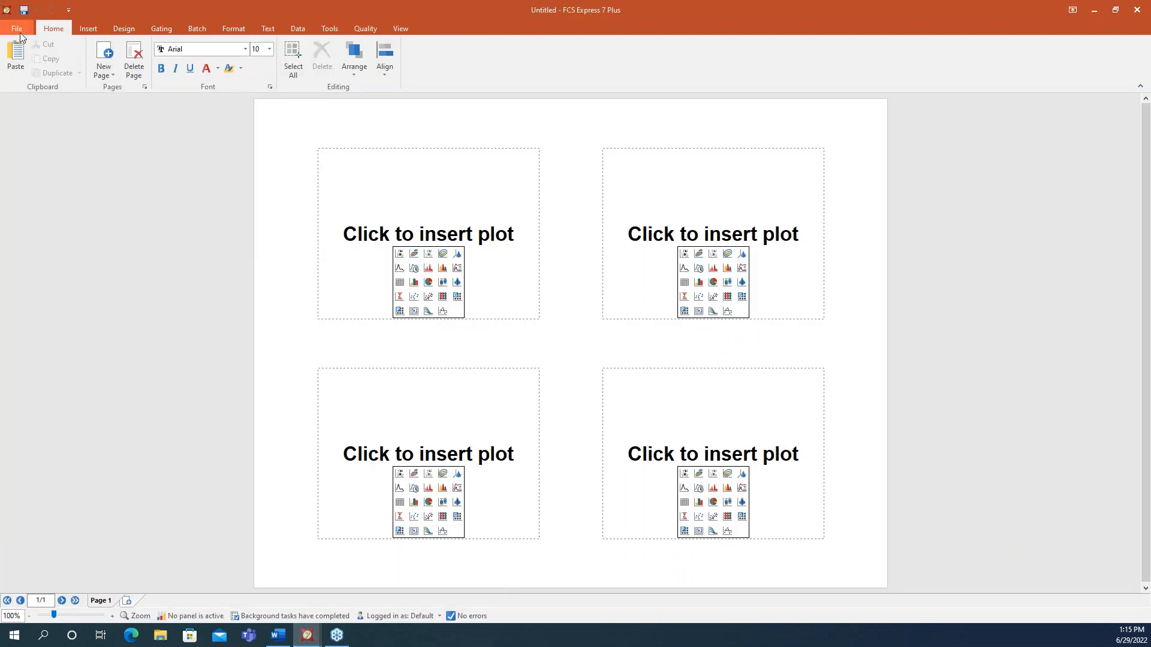
pyautogui.click(330, 28)
pyautogui.click(286, 58)
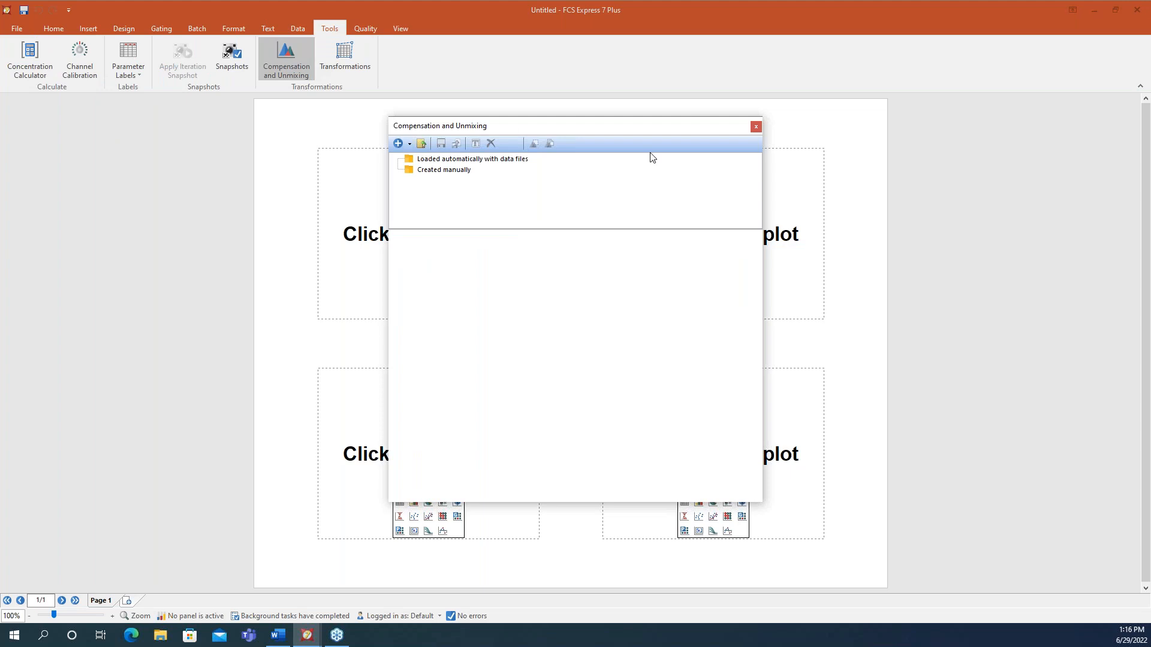
# - Import TBNK Compensation.compensation into the compensation list, then close the manager
pyautogui.rightClick(592, 180)
pyautogui.click(648, 300)
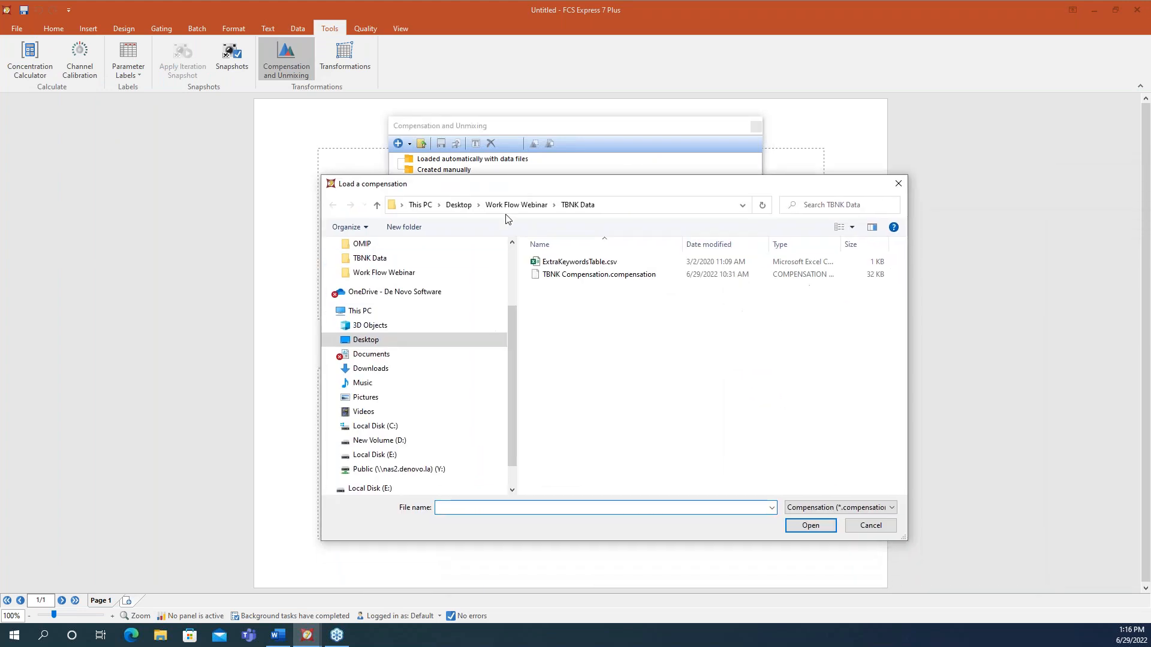
pyautogui.click(620, 277)
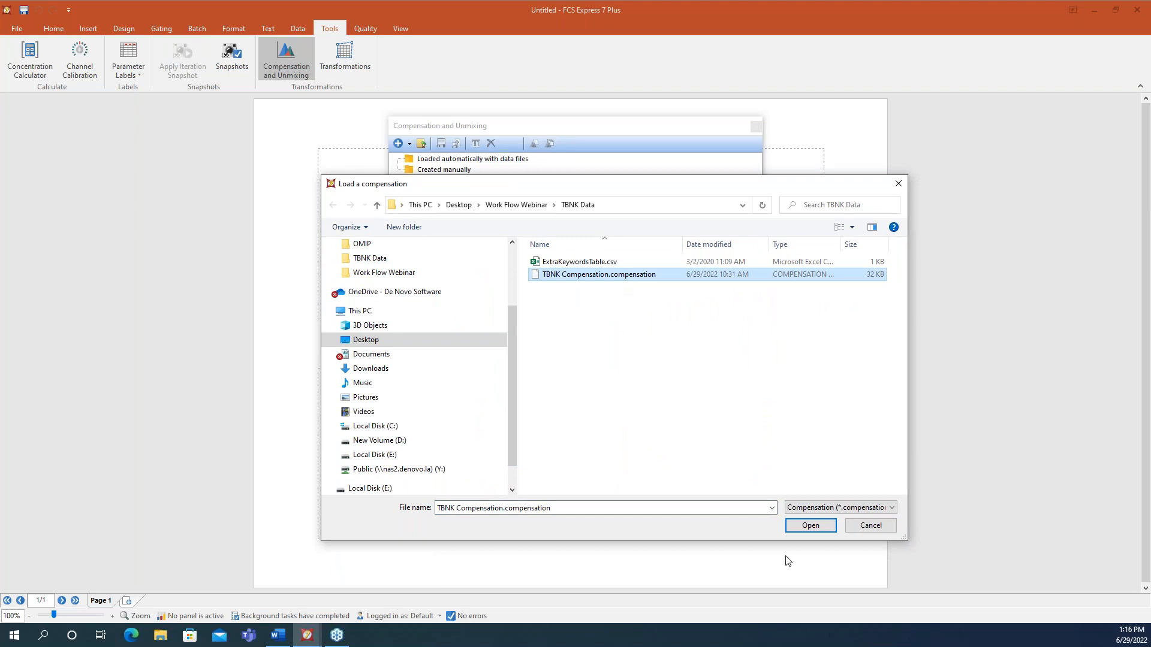
pyautogui.click(811, 527)
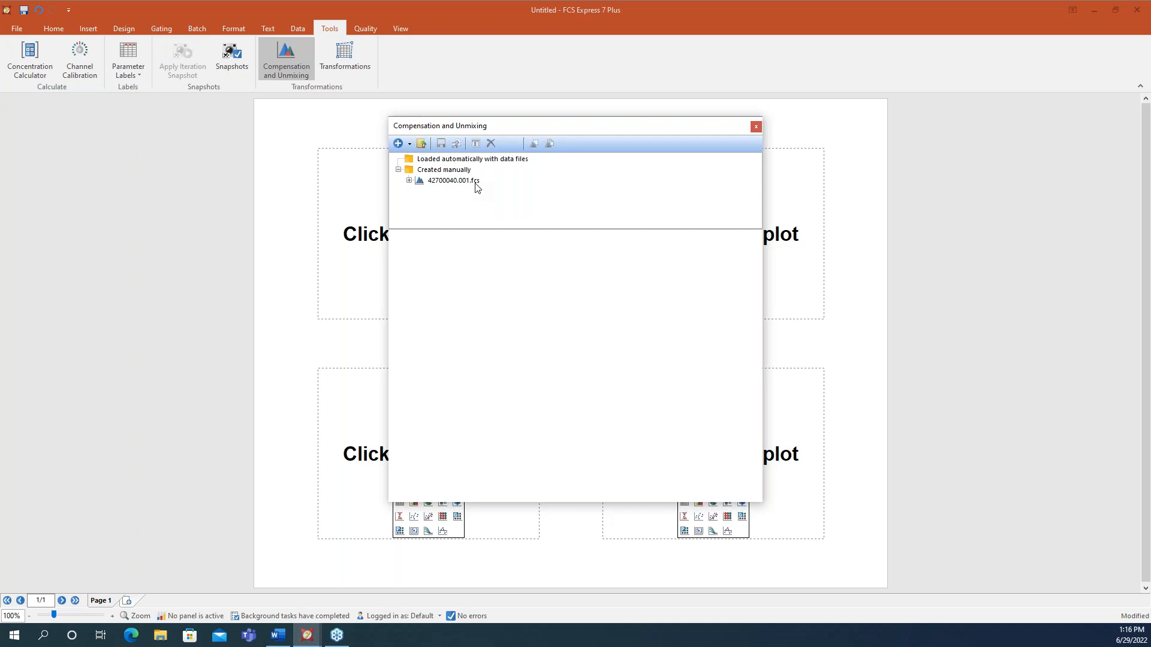
pyautogui.click(755, 127)
# - Preview the Complete 2 layout, then return to the Data Analysis Workflows.fey layout
pyautogui.moveTo(307, 634)
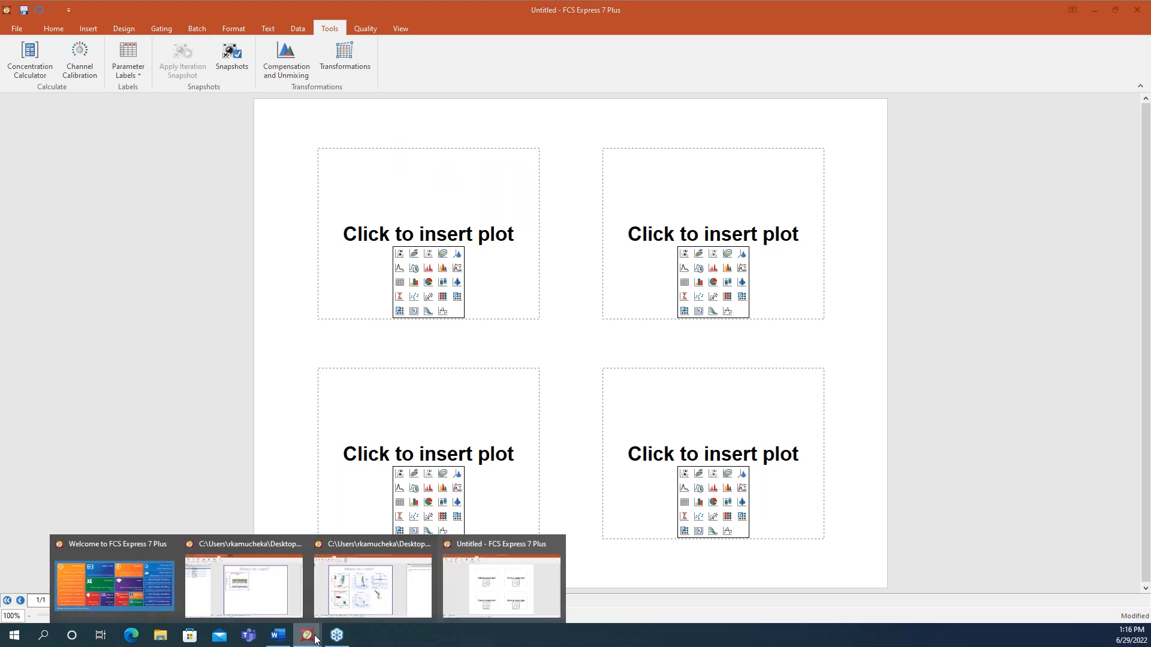
pyautogui.click(366, 595)
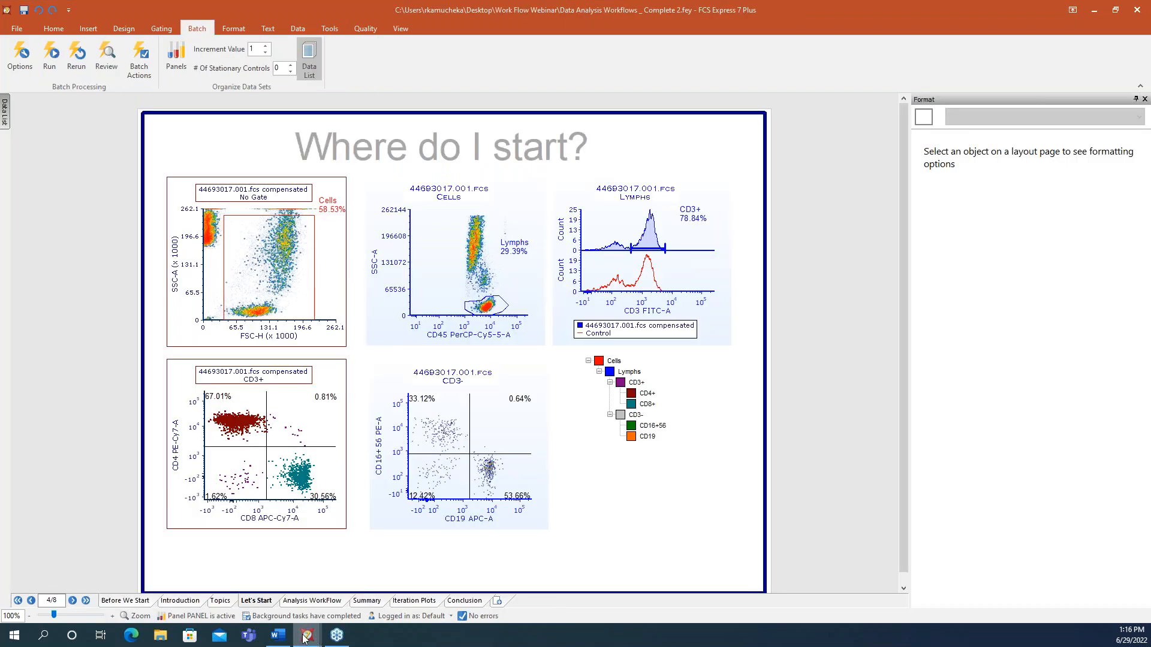
pyautogui.moveTo(305, 639)
pyautogui.click(267, 612)
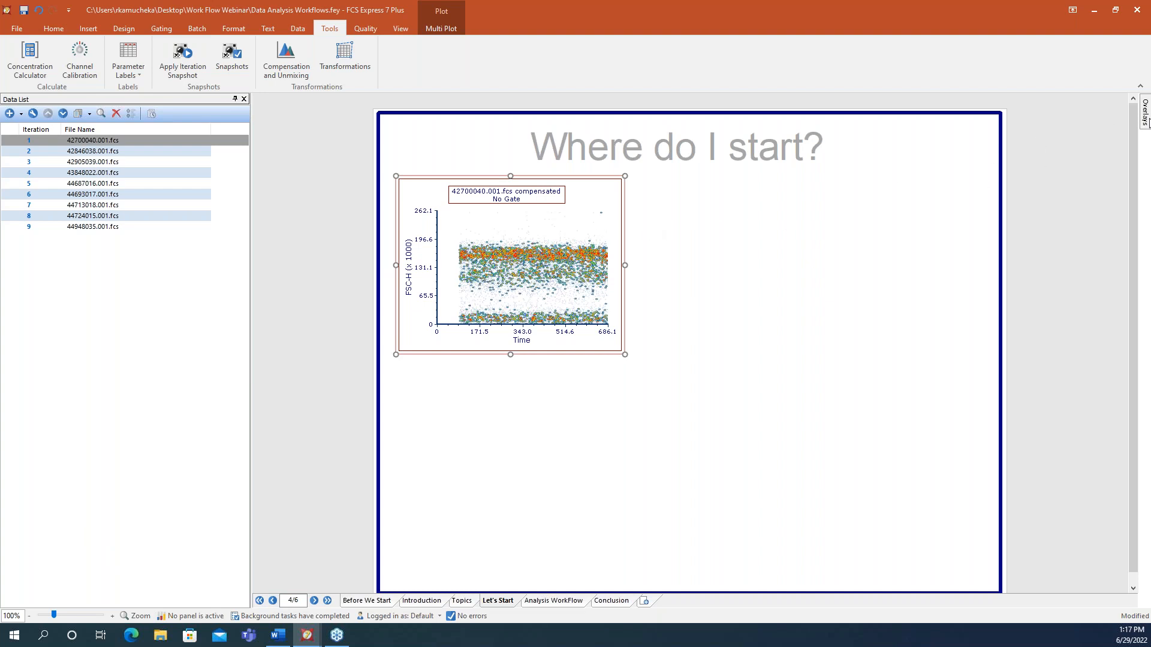
# - Pin the plot formatting panel open showing the density plot's Axes settings, then review the plot's actions
pyautogui.moveTo(1145, 117)
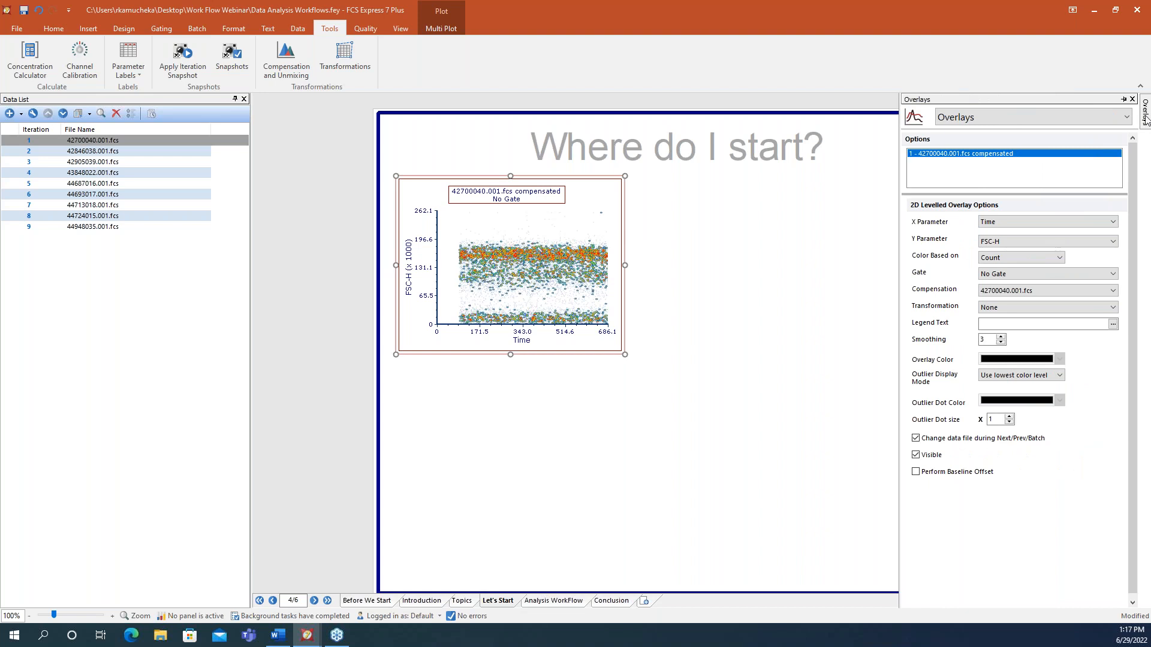
pyautogui.click(1124, 99)
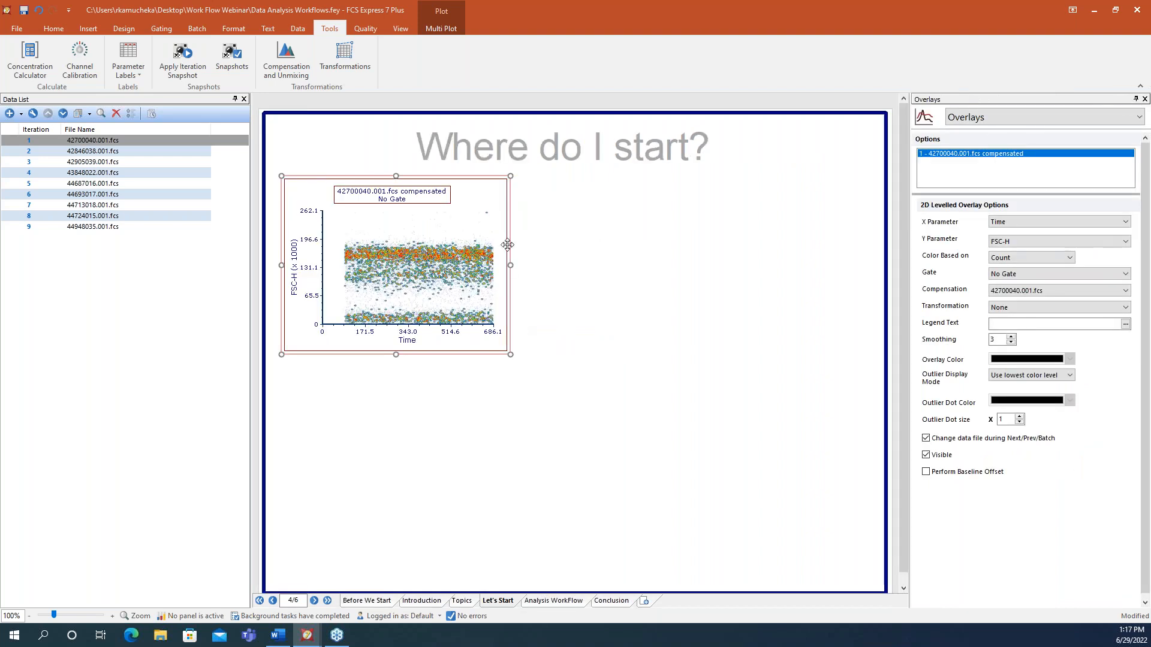
pyautogui.click(961, 119)
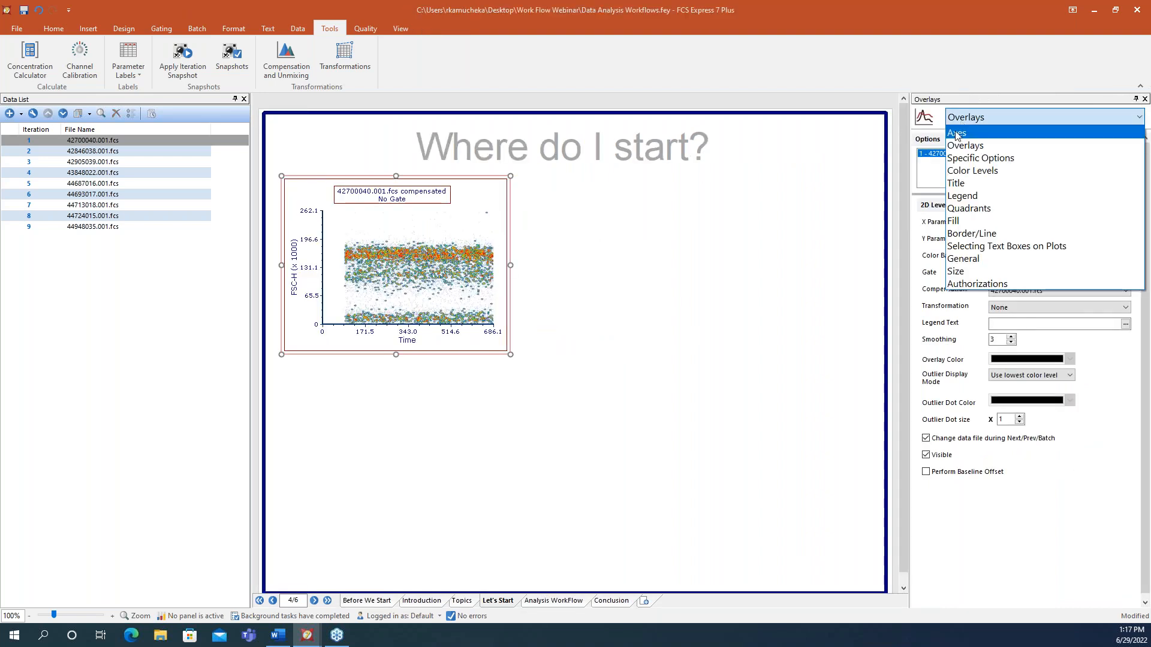
pyautogui.click(961, 133)
pyautogui.click(968, 120)
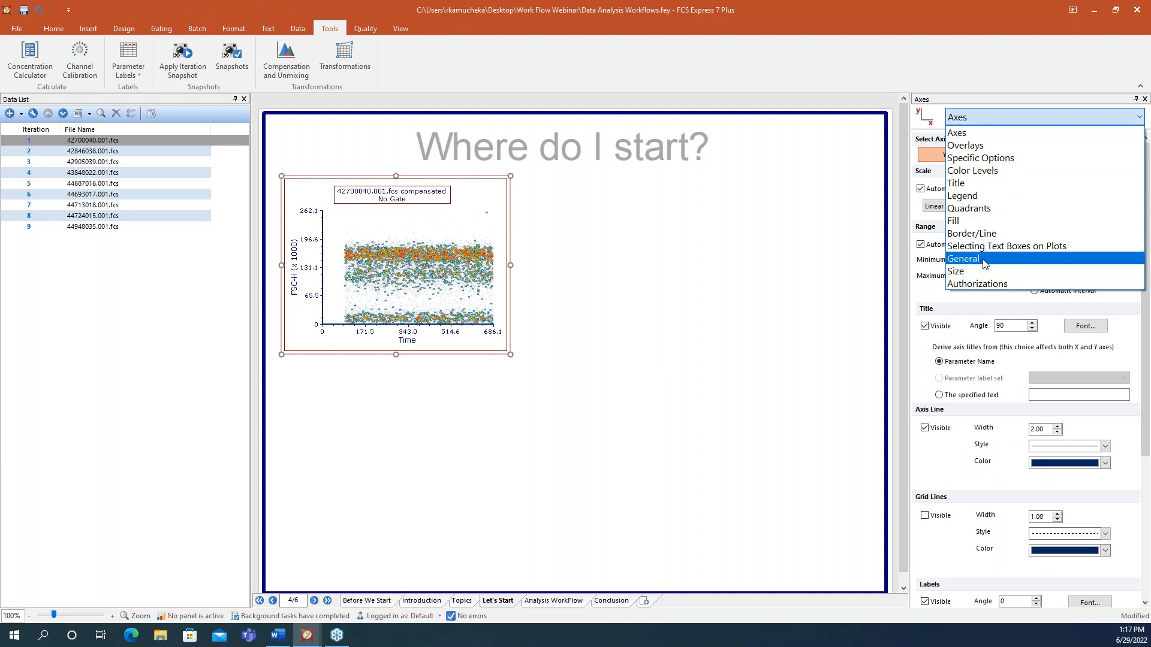
pyautogui.click(463, 228)
pyautogui.rightClick(464, 229)
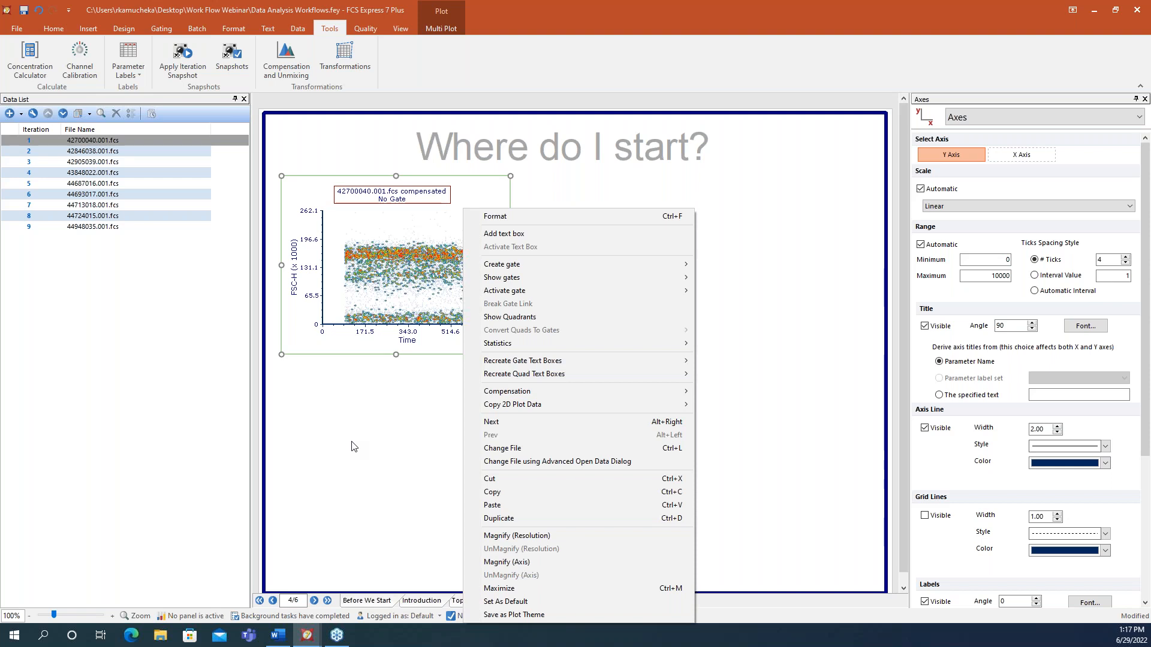
pyautogui.click(352, 446)
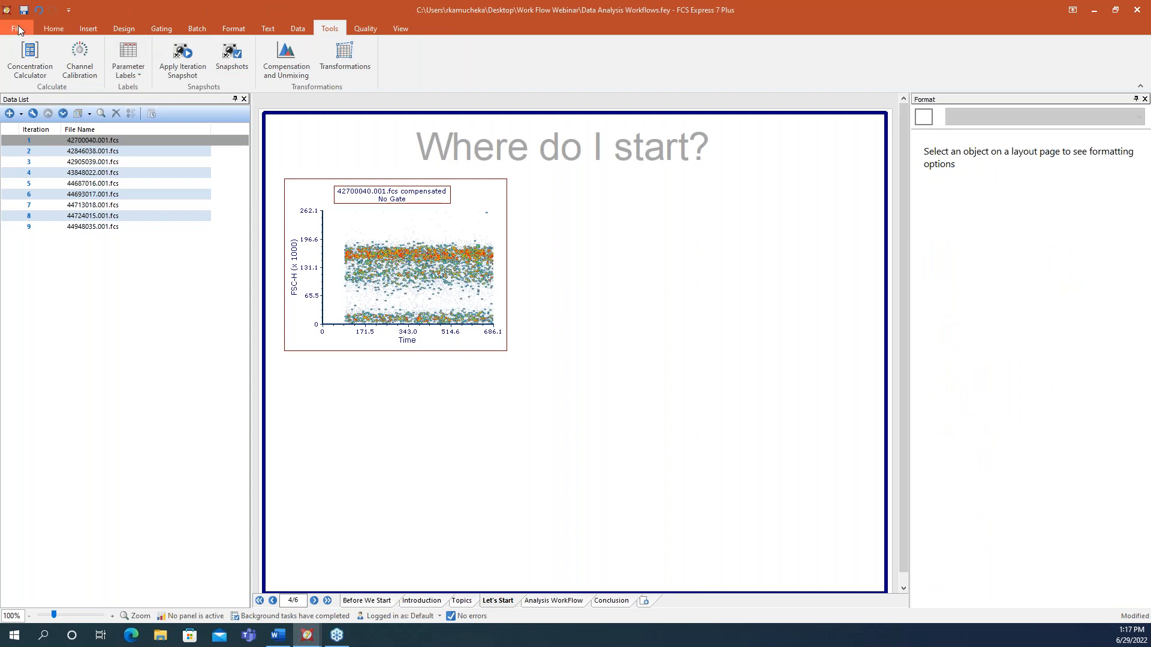
# - Set the current plot theme to WorkFlow 2 under User Options > Plots
pyautogui.click(19, 27)
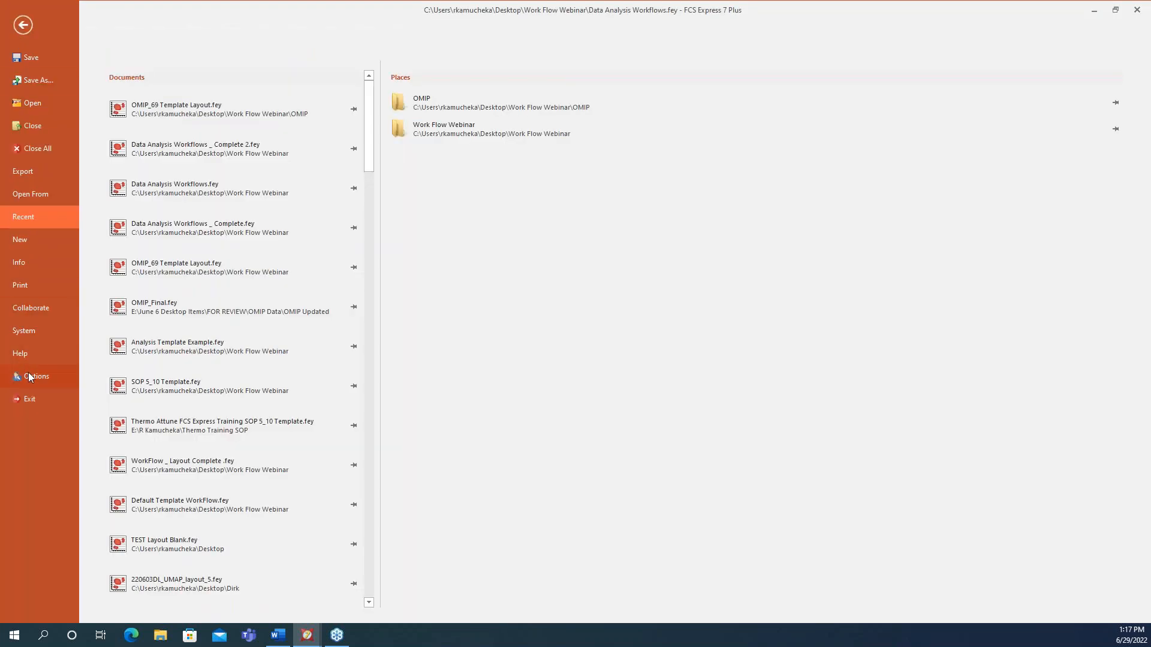
pyautogui.click(28, 373)
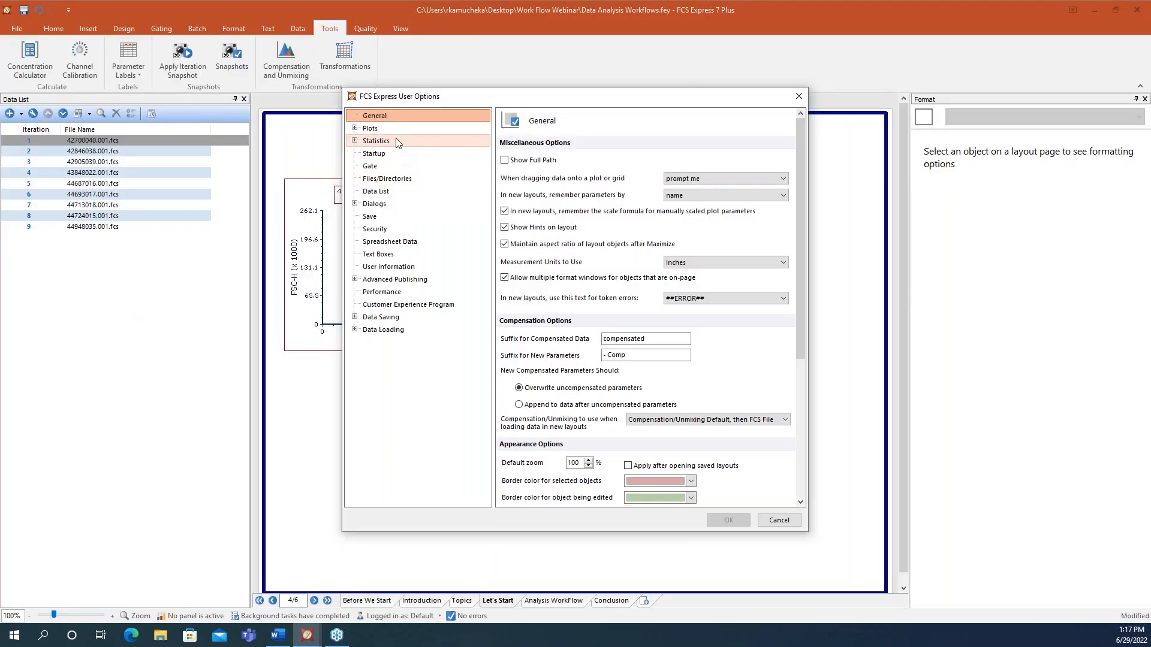
pyautogui.click(384, 128)
pyautogui.click(672, 162)
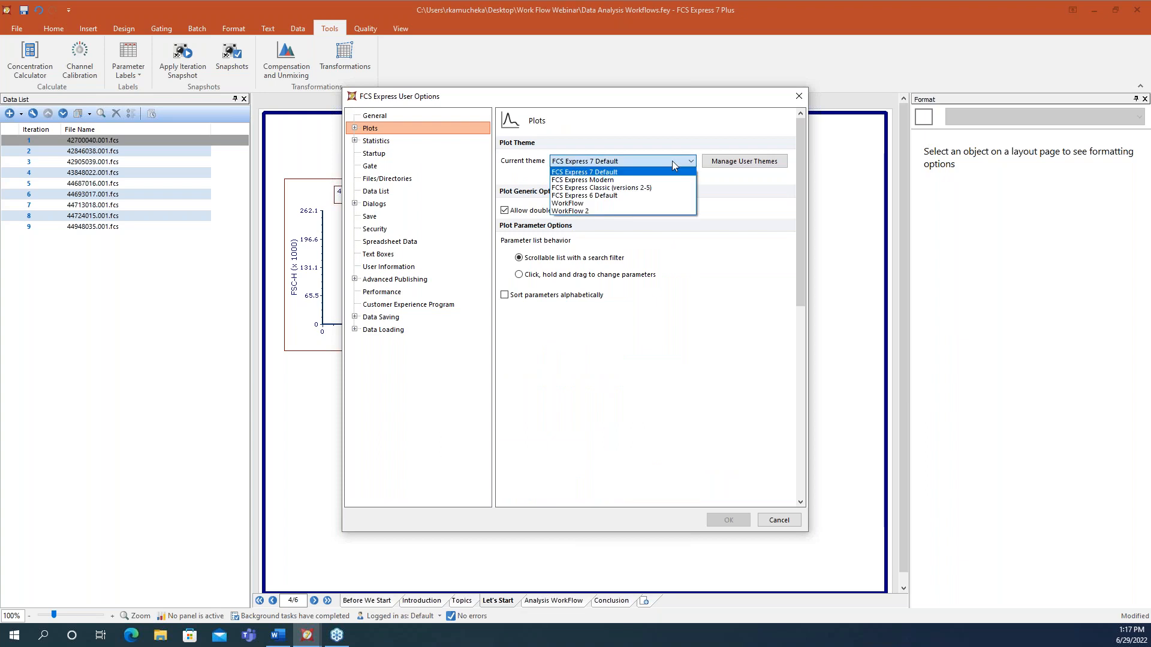
pyautogui.click(608, 212)
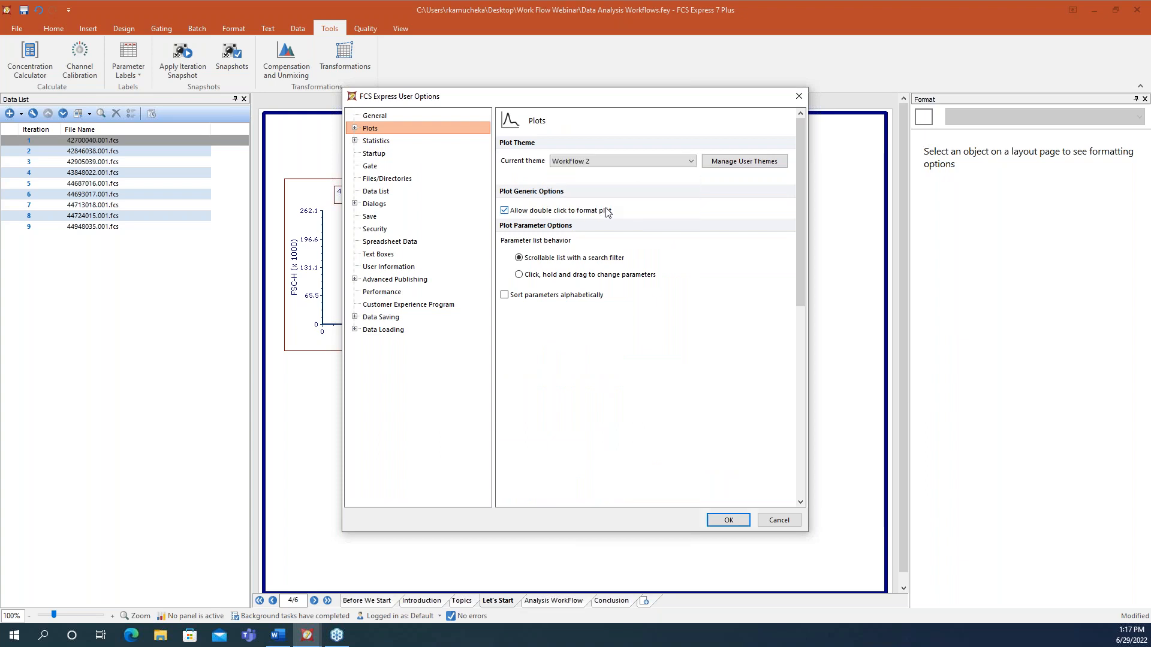
pyautogui.click(739, 521)
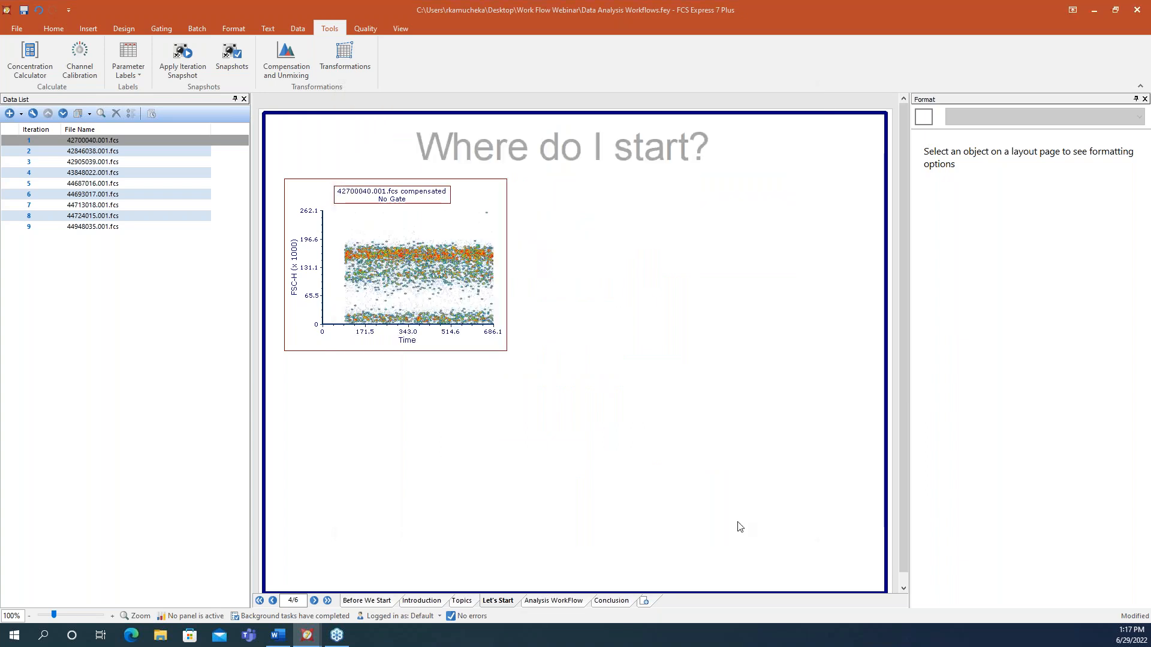
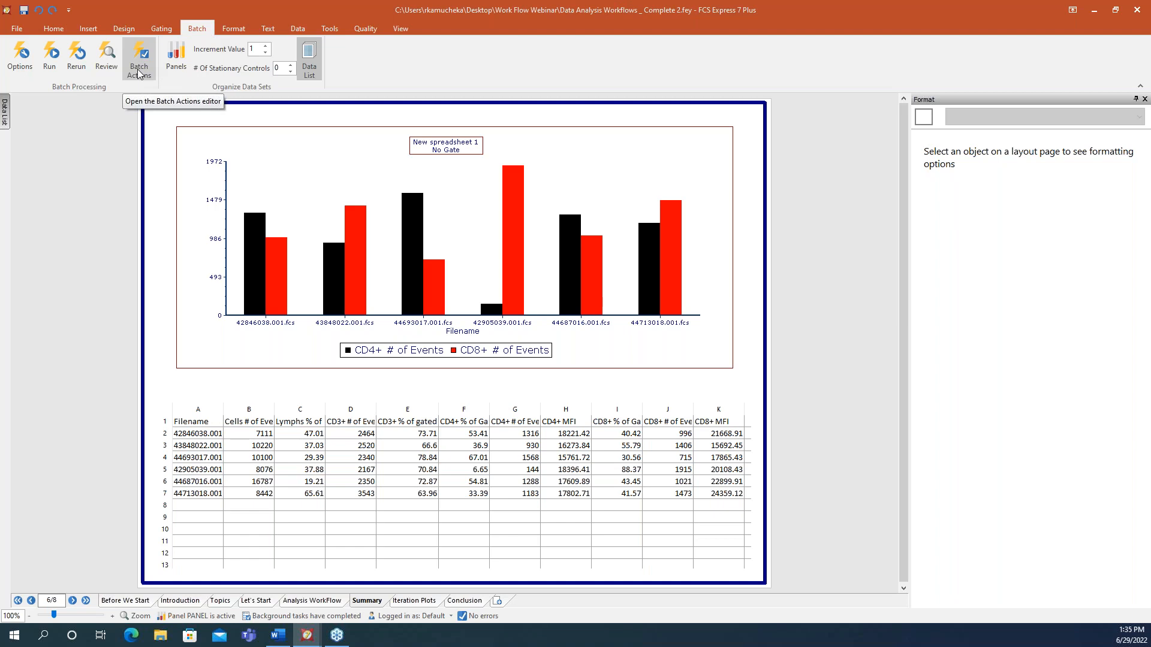
# - Open Batch Actions, enable the In Analysis folder, exclude Save Layout, and dock the editor right
pyautogui.click(138, 69)
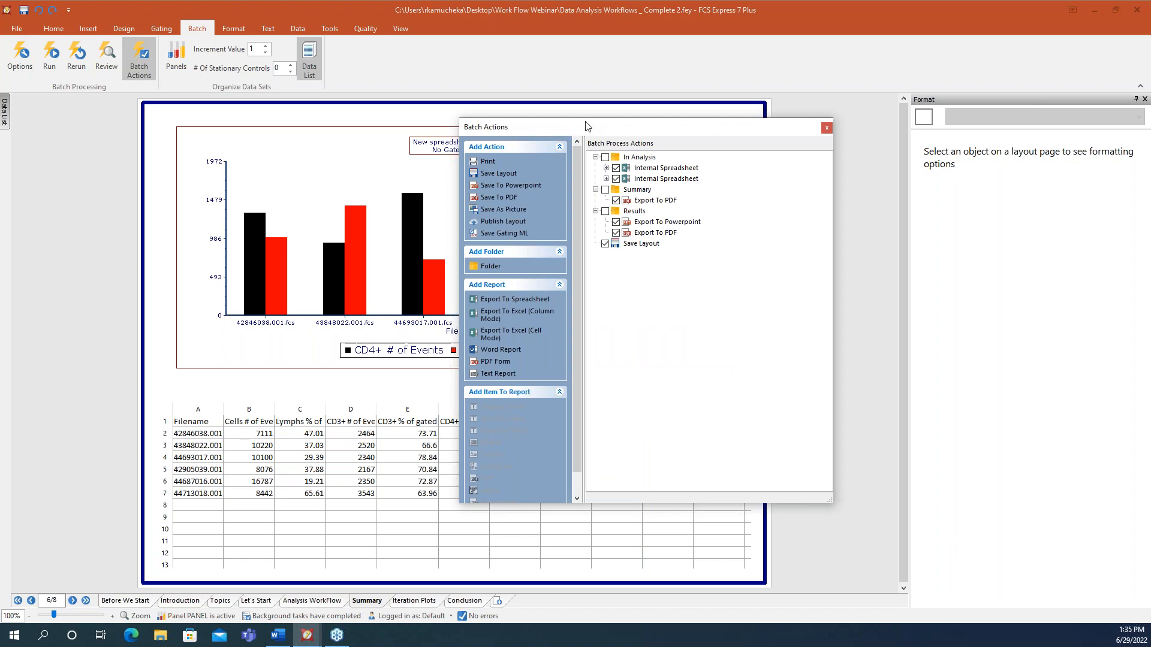
pyautogui.moveTo(586, 126); pyautogui.dragTo(397, 157)
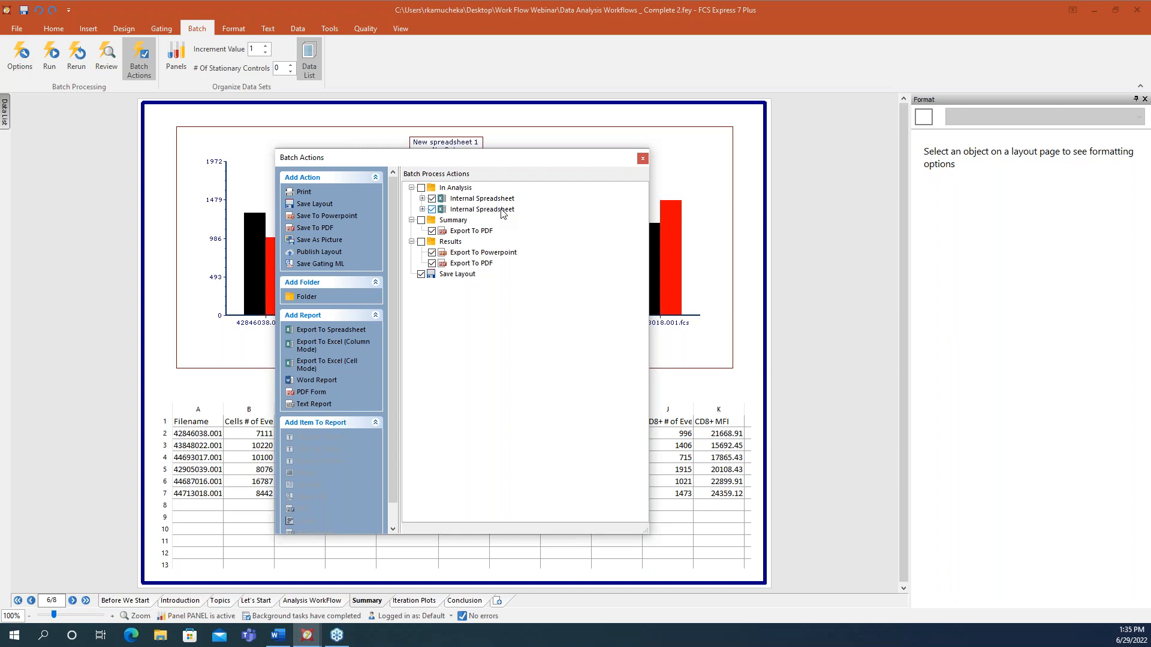
pyautogui.click(421, 188)
pyautogui.click(420, 275)
pyautogui.moveTo(484, 164); pyautogui.dragTo(929, 190)
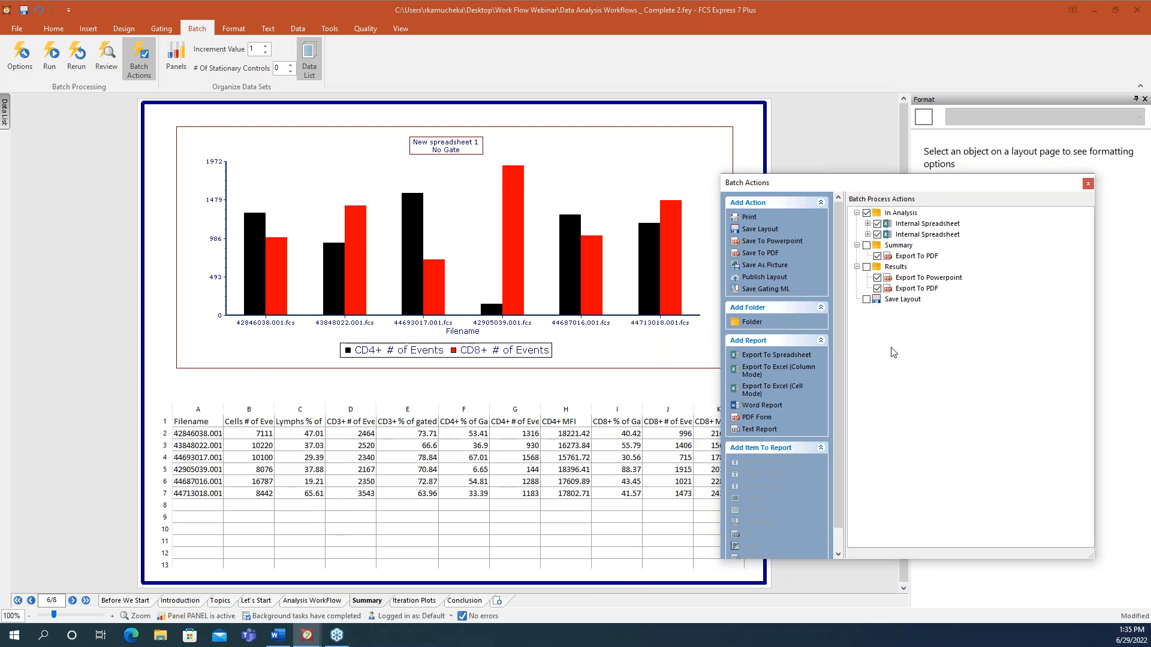
pyautogui.doubleClick(912, 227)
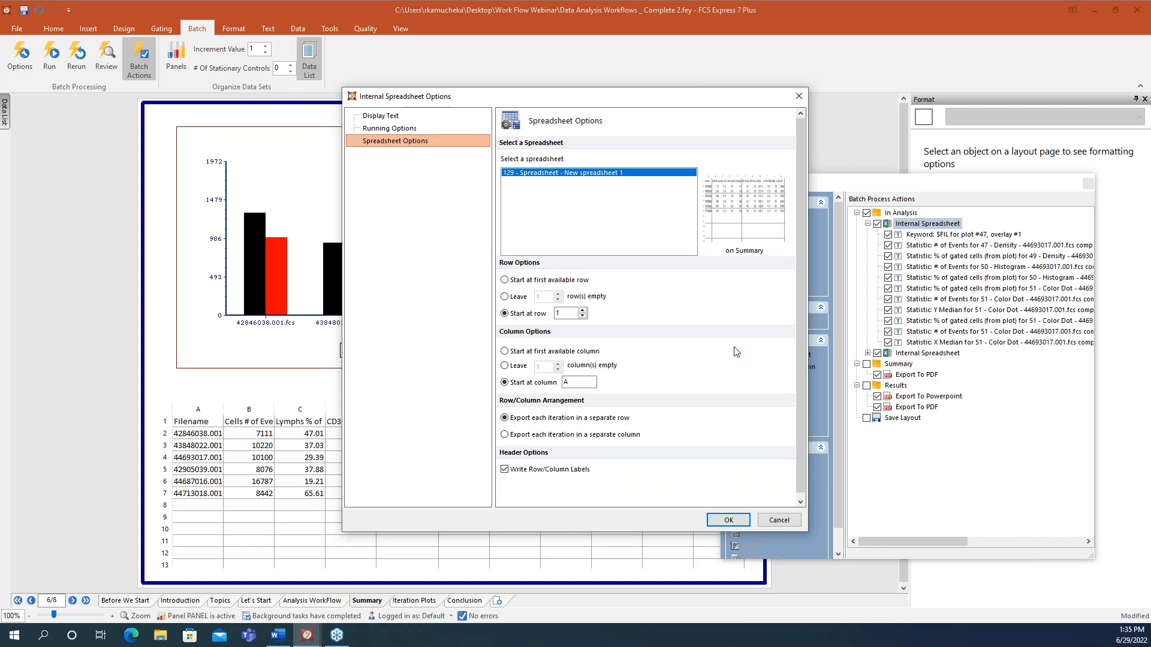
pyautogui.click(778, 521)
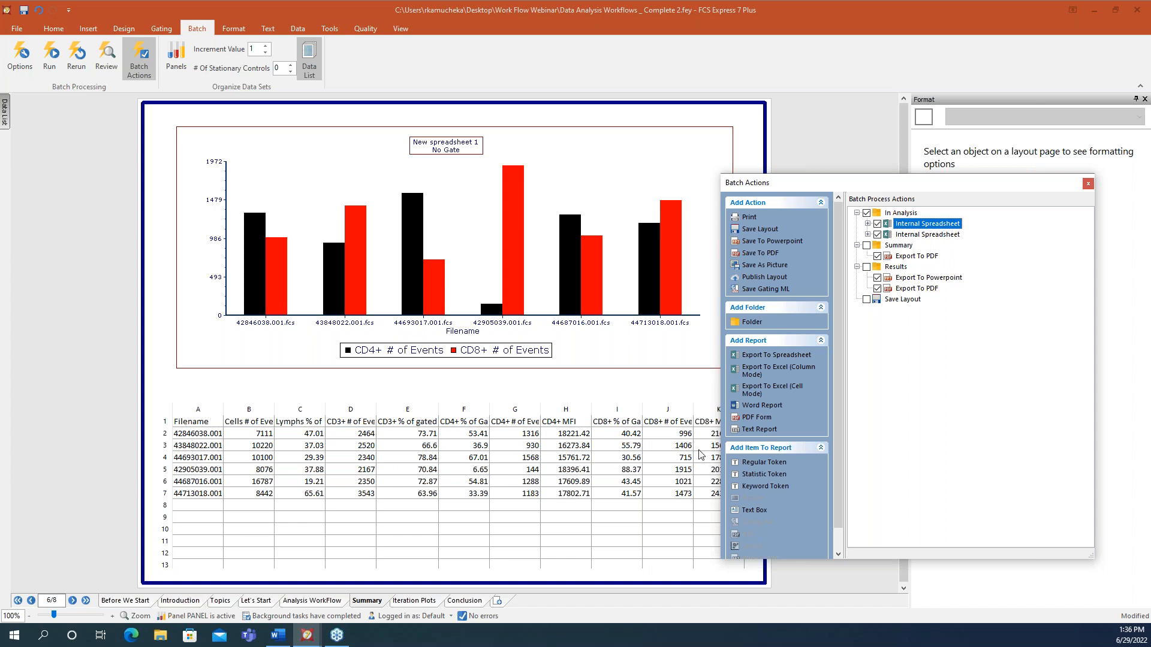
# - Select the Summary page spreadsheet and scroll to its later columns
pyautogui.click(617, 553)
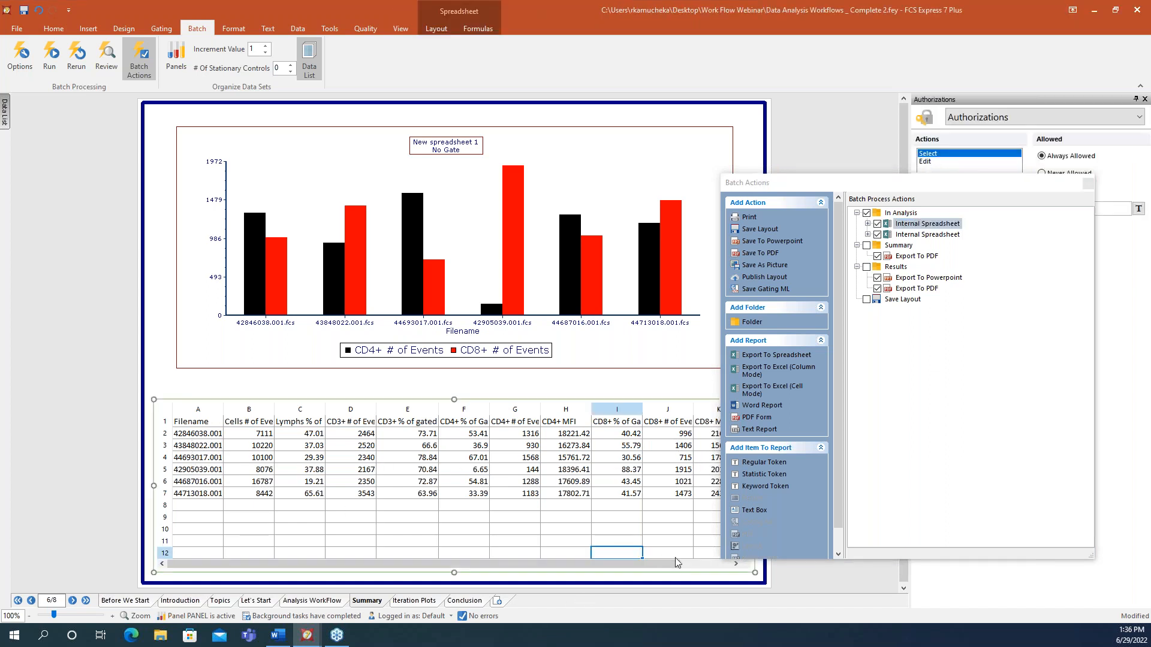
pyautogui.click(735, 565)
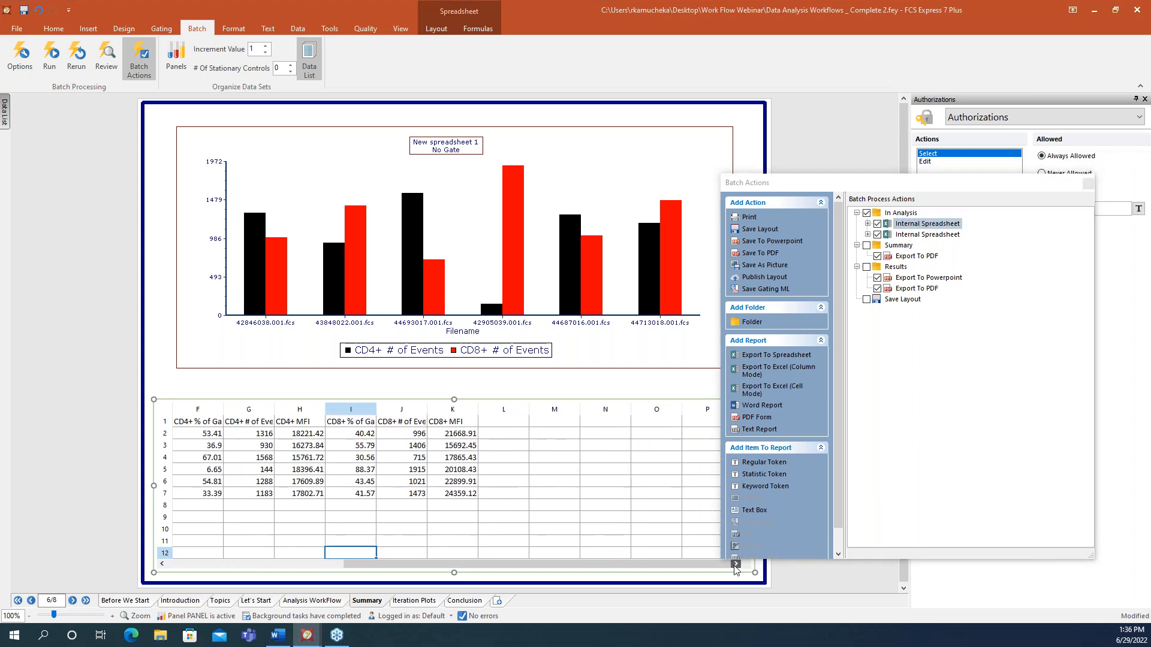
pyautogui.moveTo(518, 565); pyautogui.dragTo(339, 564)
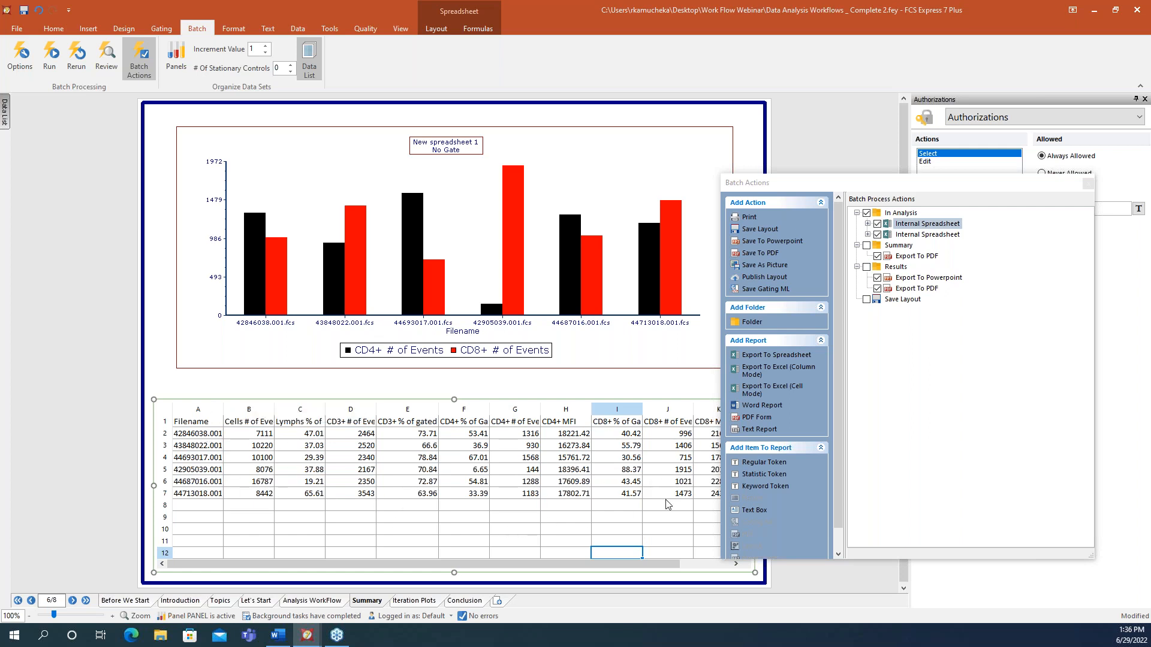
# - Float the Batch Actions window over the layout with the Insert ribbon shown
pyautogui.moveTo(880, 187); pyautogui.dragTo(936, 144)
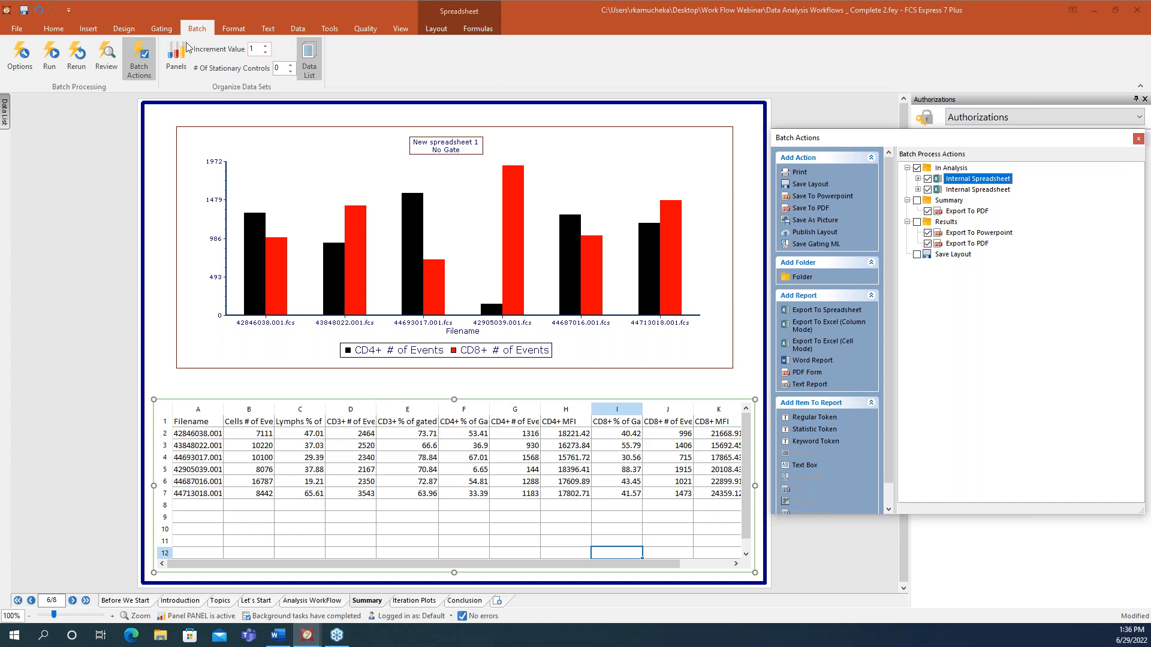
pyautogui.click(96, 30)
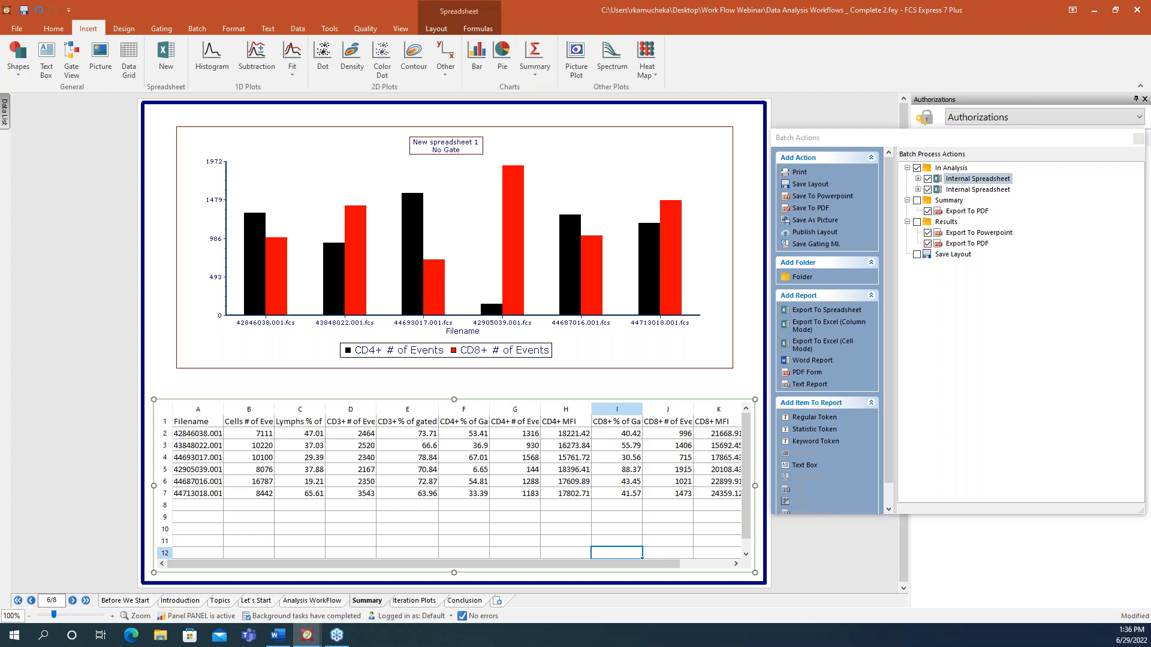
pyautogui.hotkey('alt', 'Tab')
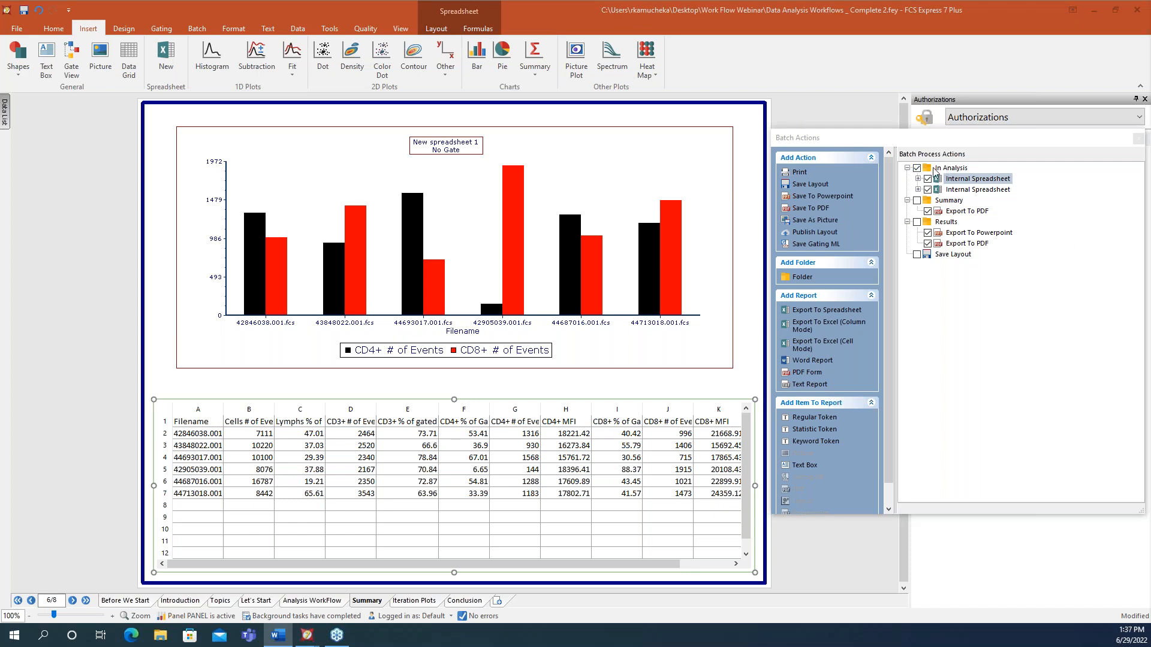
pyautogui.moveTo(955, 142); pyautogui.dragTo(708, 139)
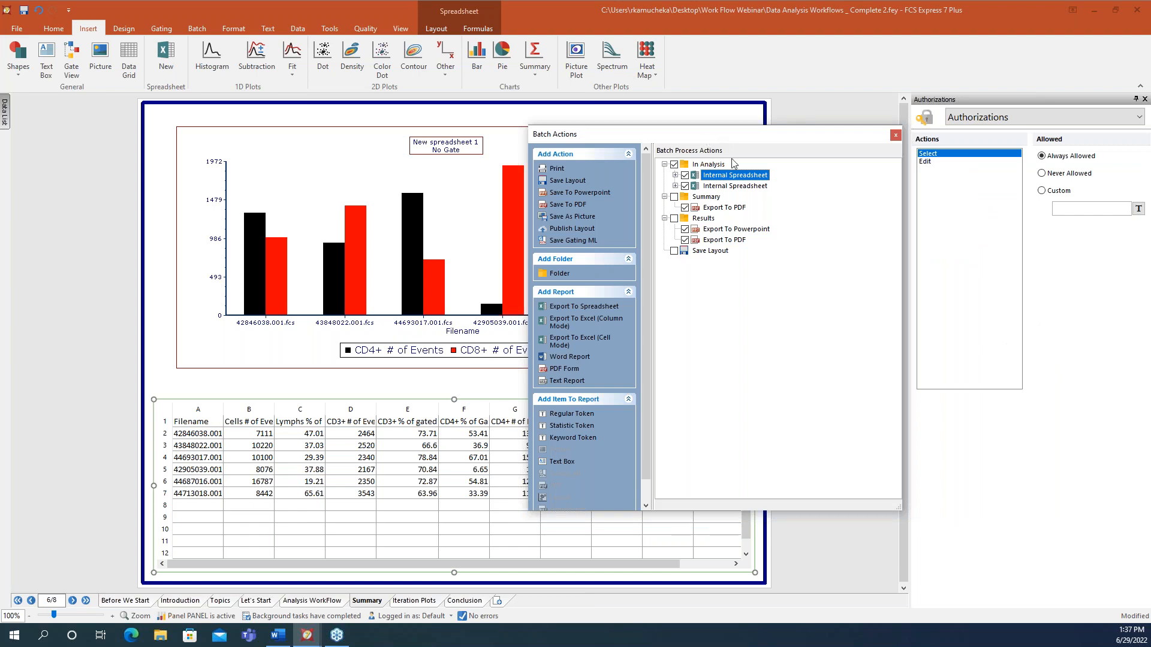
# - Disable In Analysis, leave Save Layout off, and open the Results Export To Powerpoint settings
pyautogui.click(675, 165)
pyautogui.click(673, 250)
pyautogui.click(673, 250)
pyautogui.click(673, 218)
pyautogui.click(674, 219)
pyautogui.click(713, 232)
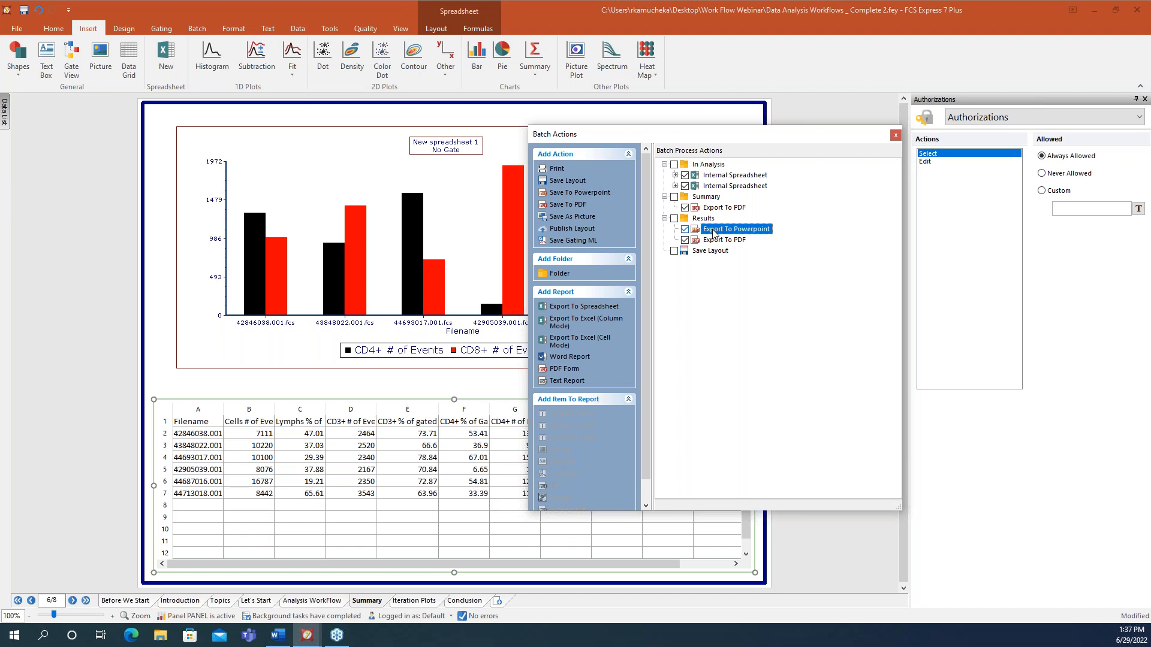
pyautogui.doubleClick(713, 231)
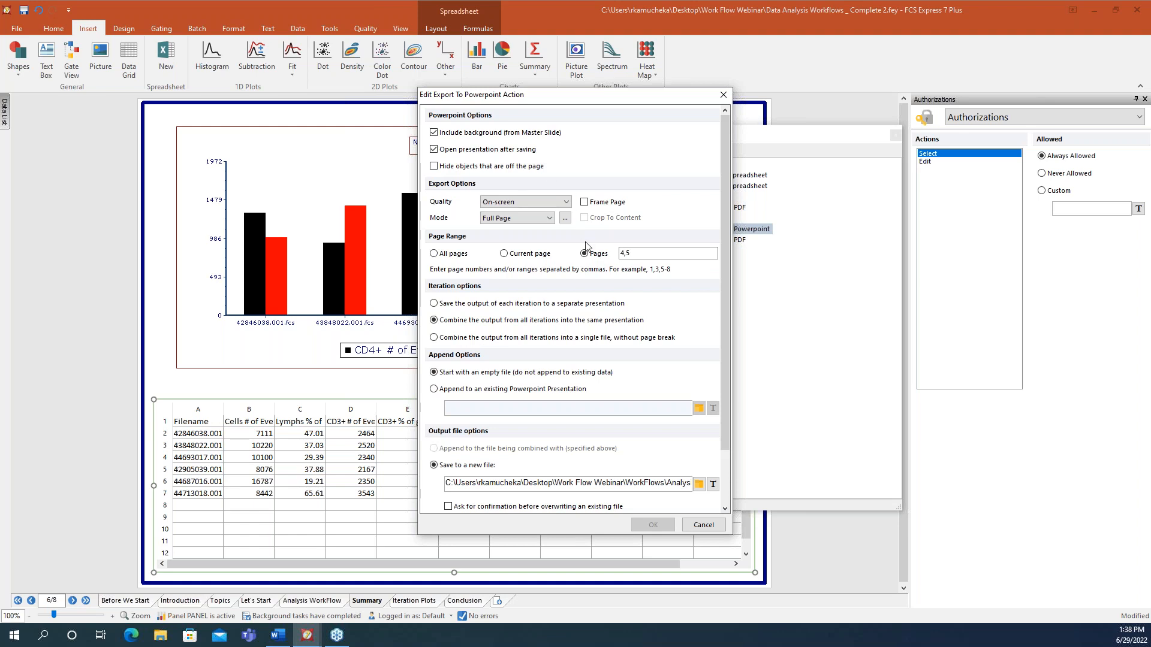
# - Review the page range and System file-path tokens, then cancel the PowerPoint export settings unchanged
pyautogui.click(643, 255)
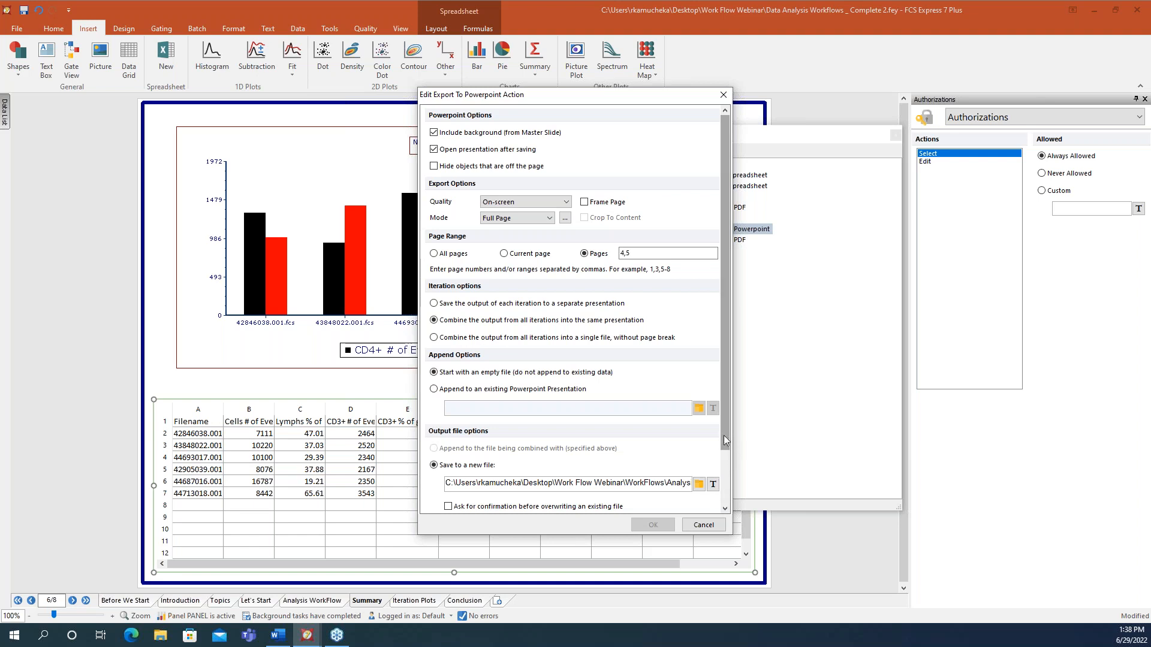
pyautogui.moveTo(724, 435); pyautogui.dragTo(726, 491)
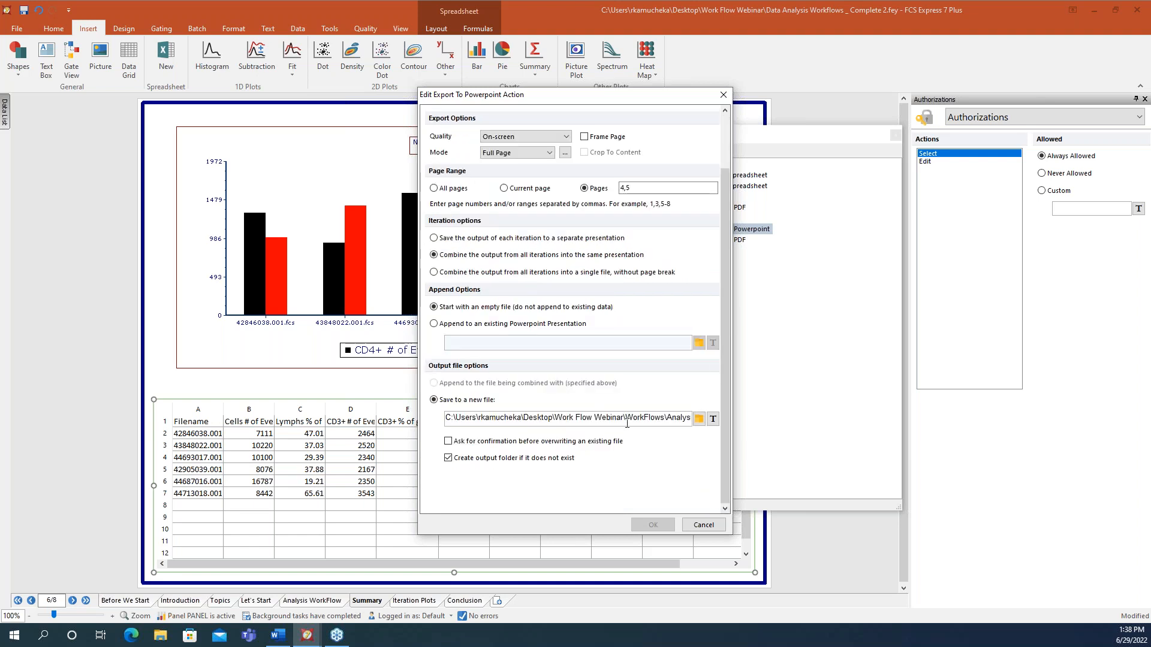
pyautogui.click(712, 419)
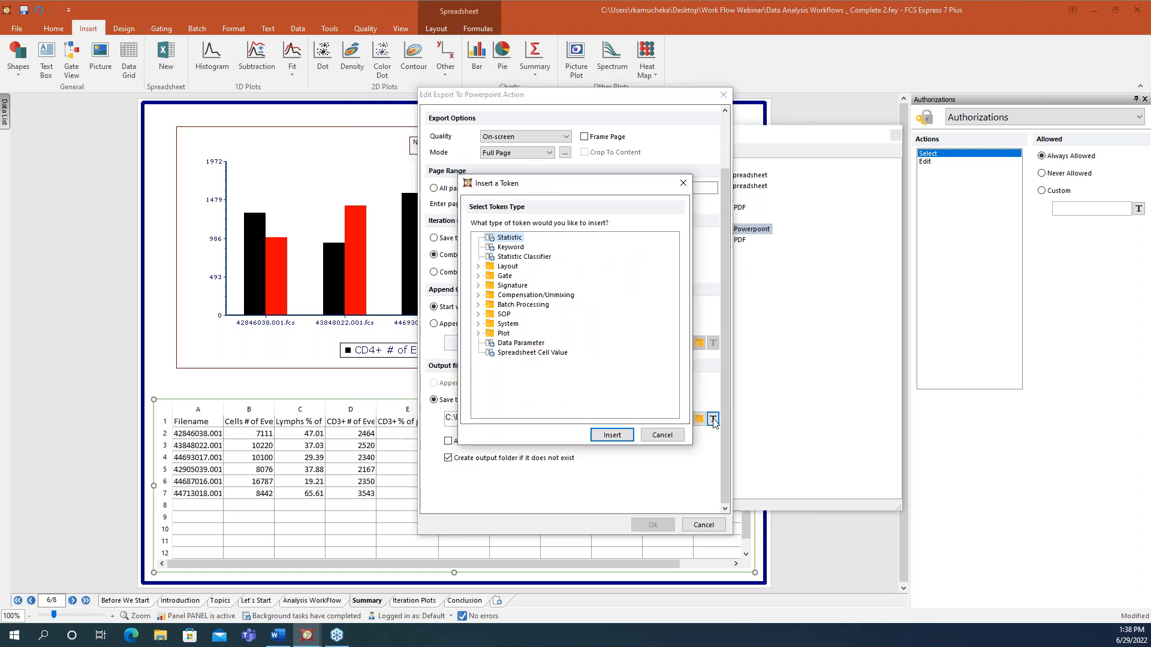
pyautogui.click(477, 325)
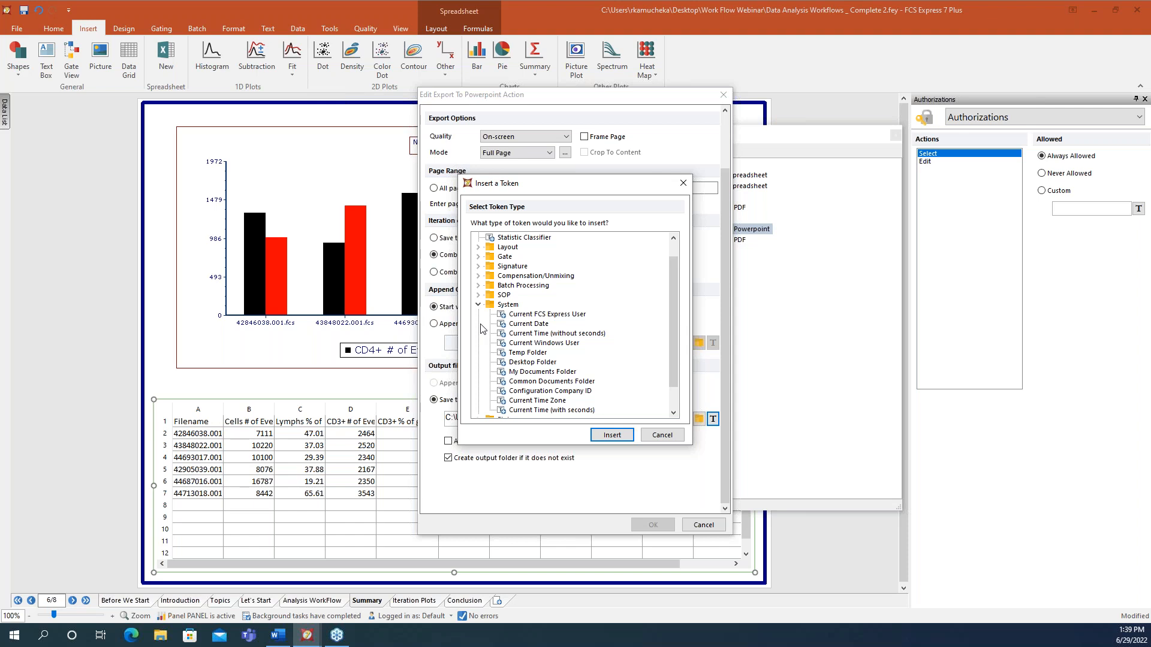
pyautogui.click(657, 435)
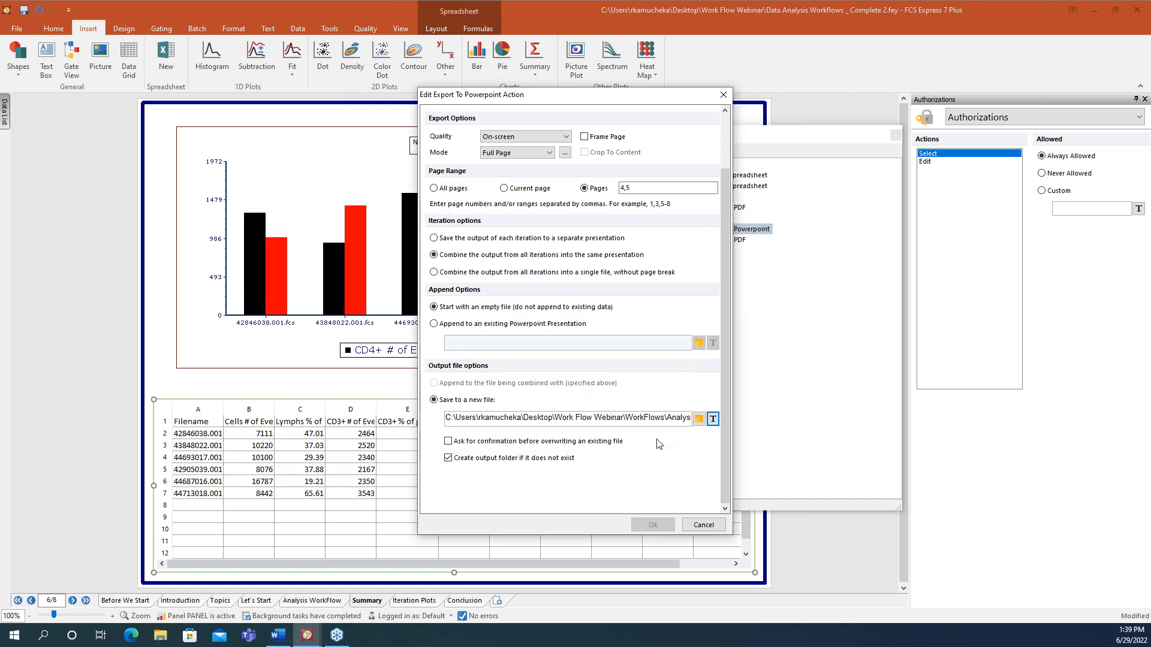
pyautogui.click(703, 526)
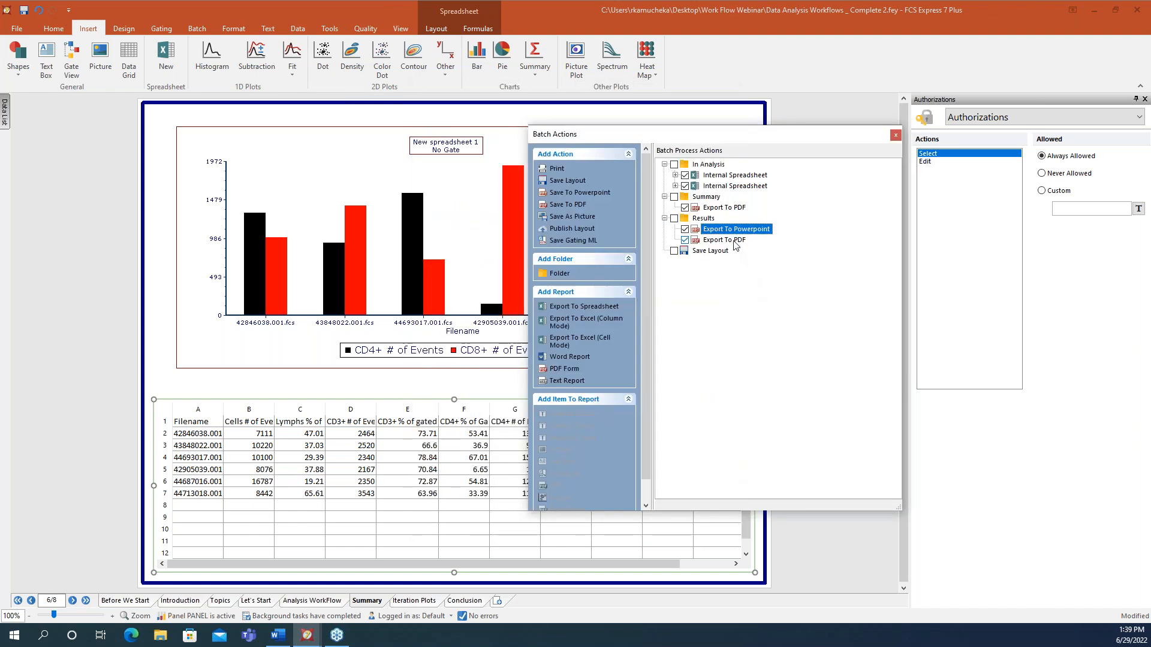
# - Open the Results Export To PDF settings and scroll the Mode list to Custom Grid
pyautogui.doubleClick(724, 240)
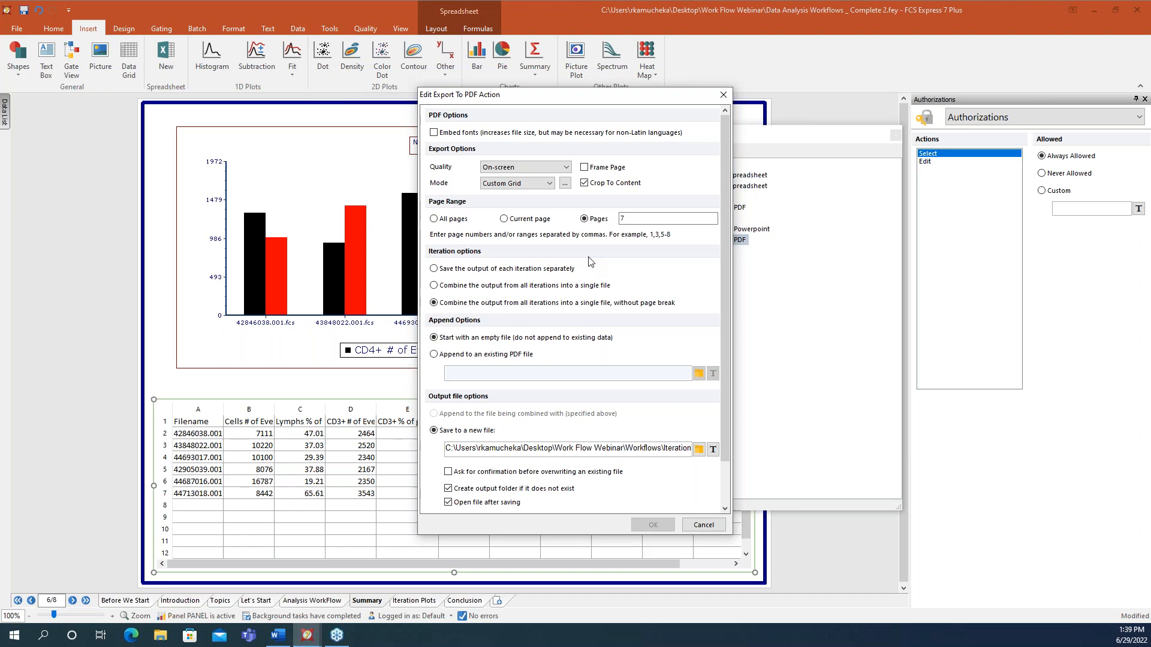
pyautogui.click(549, 183)
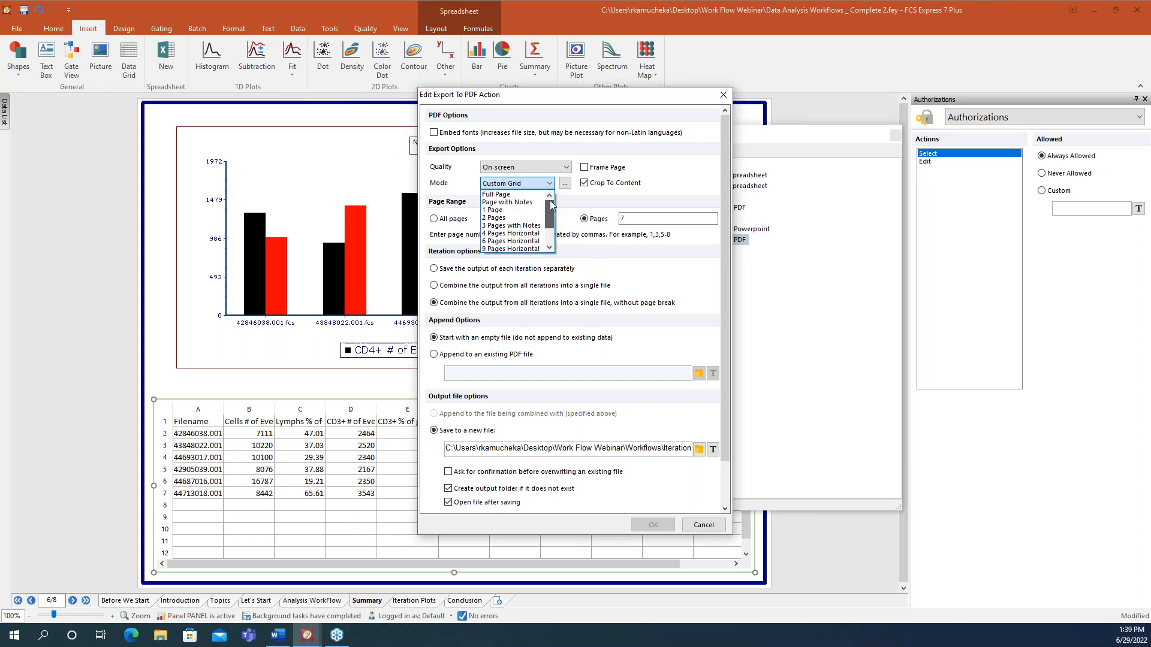
pyautogui.moveTo(550, 202); pyautogui.dragTo(549, 234)
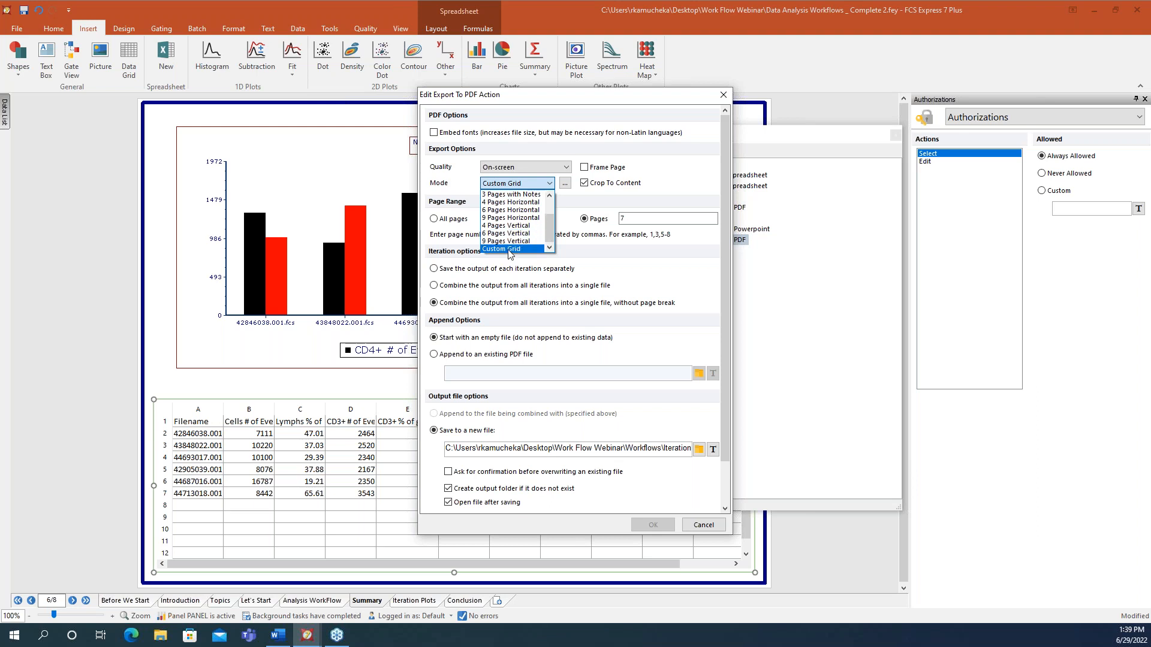
# - Tile the PDF export as a custom grid of 4 rows, horizontal order, and save it
pyautogui.click(566, 187)
pyautogui.click(566, 187)
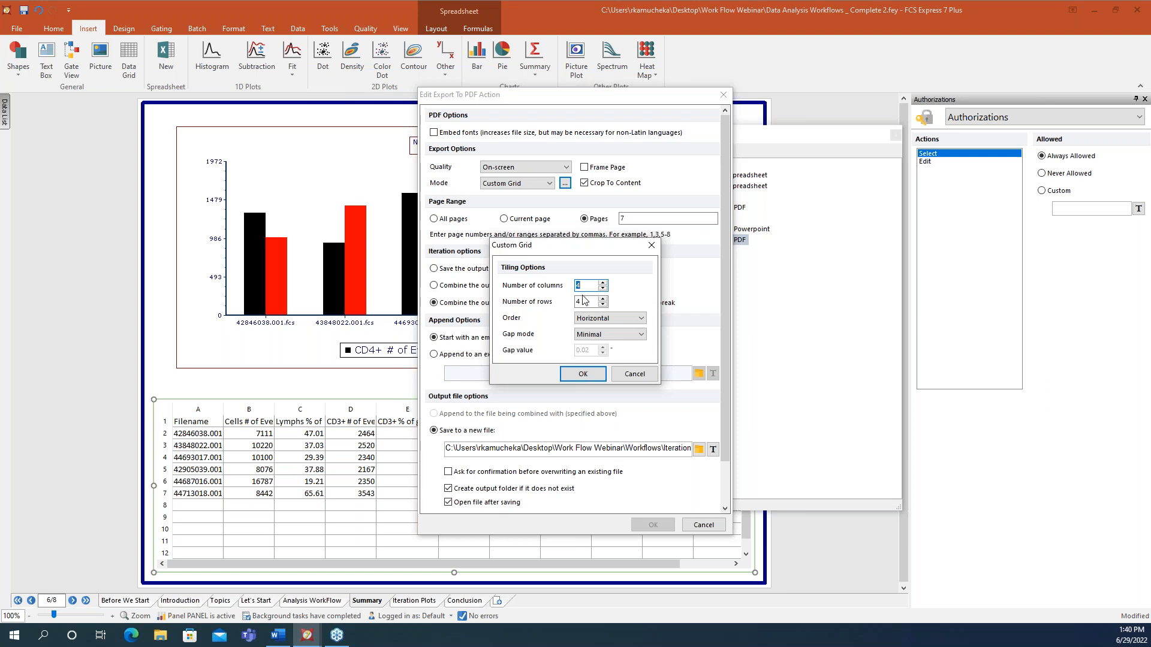
pyautogui.click(584, 374)
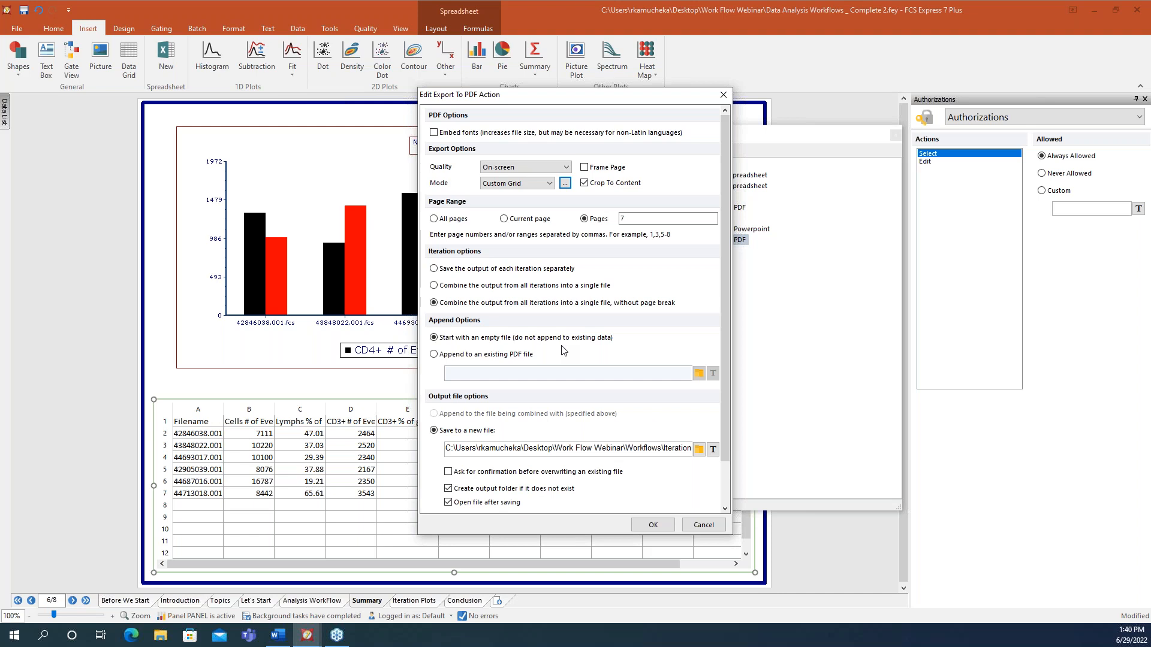
pyautogui.click(651, 525)
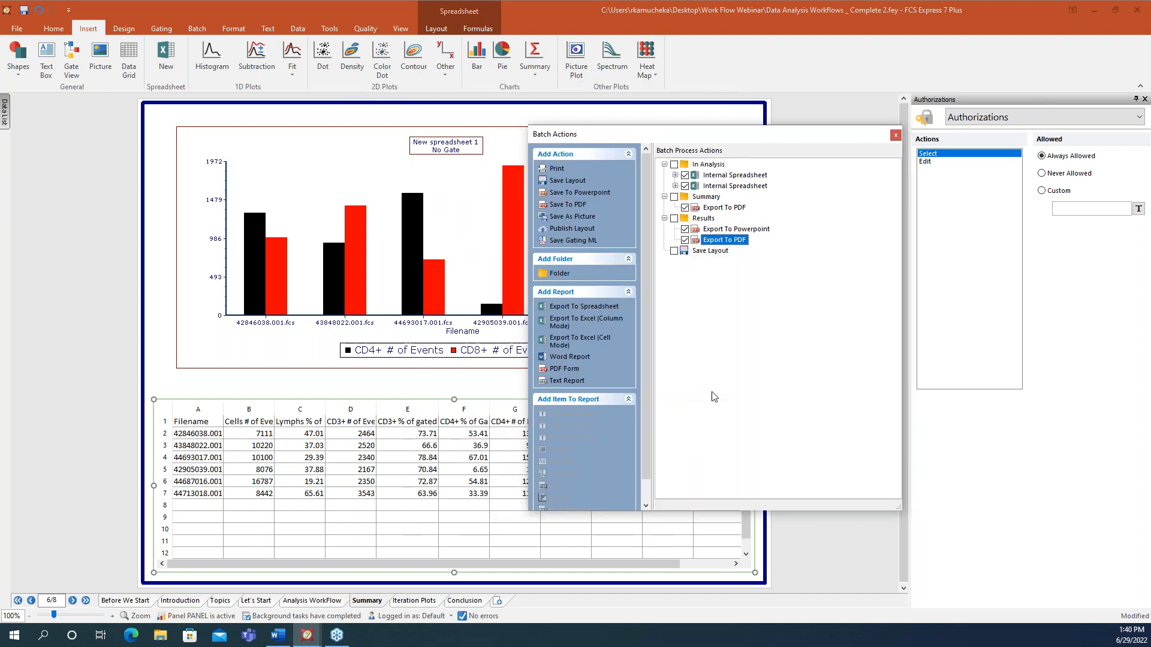
# - Select the Summary folder, show the Data List of iterations and tubes, and close Batch Actions
pyautogui.click(706, 200)
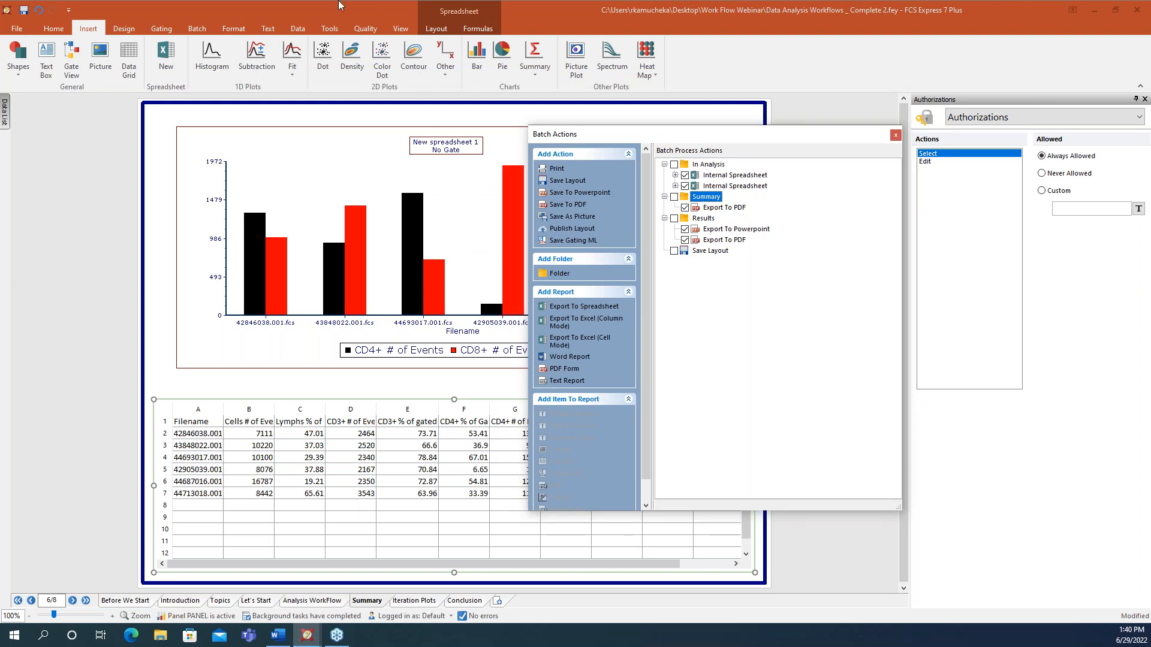
pyautogui.click(198, 29)
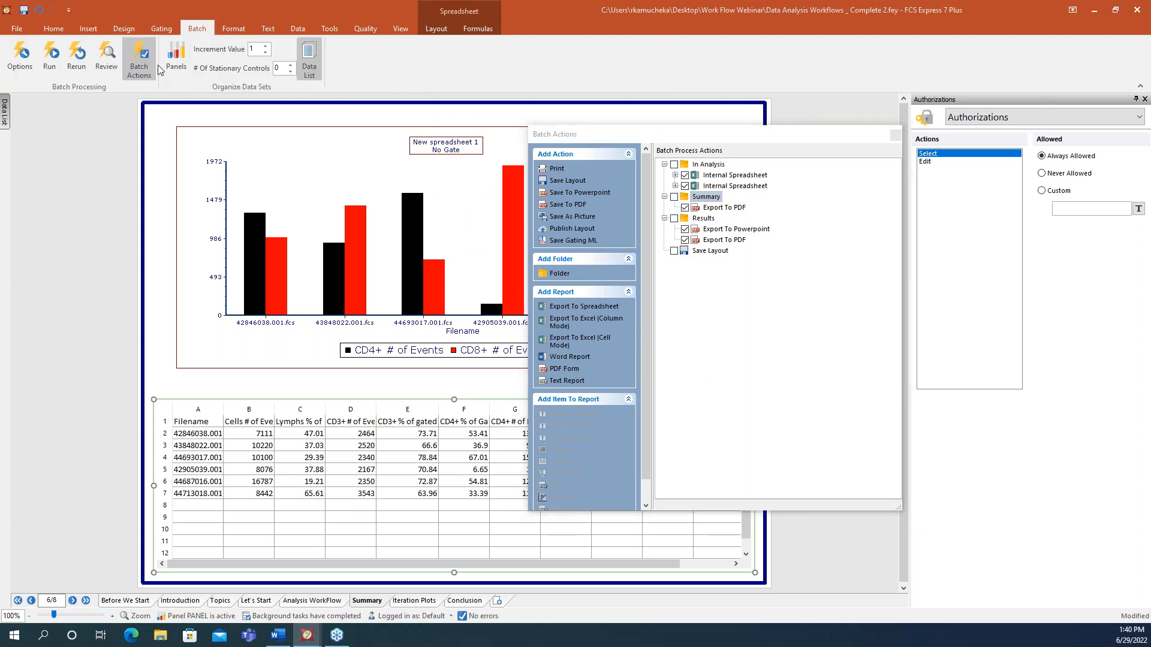
pyautogui.click(310, 70)
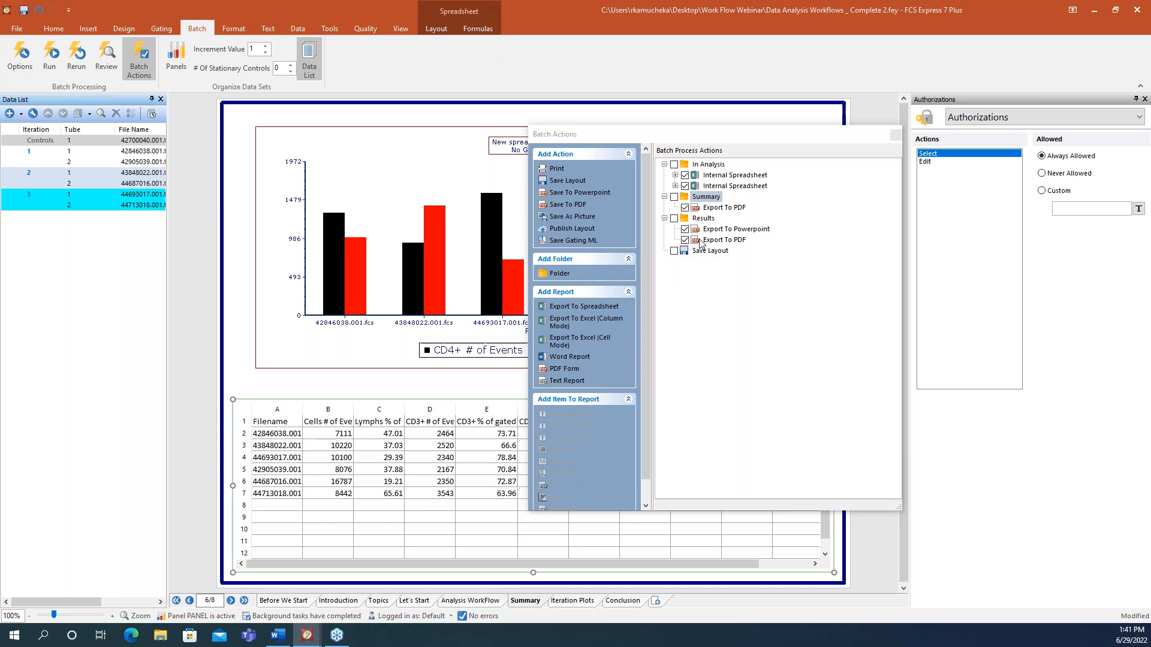
pyautogui.click(895, 136)
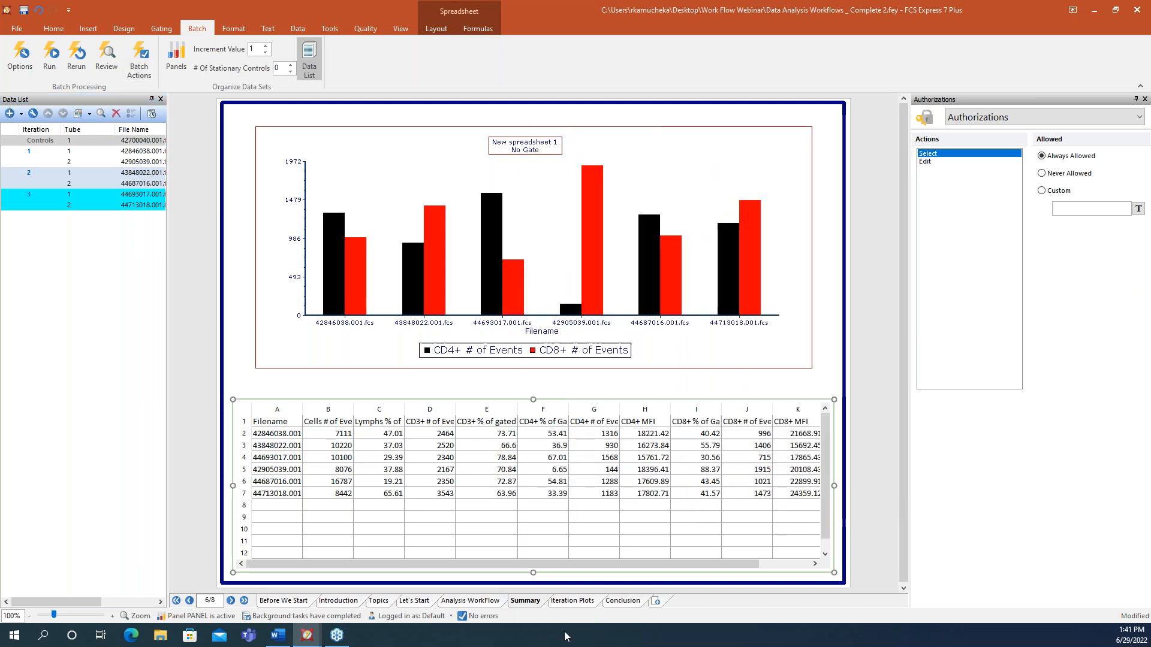
# - Switch to the Iteration Plots page and run the configured batch actions
pyautogui.click(578, 603)
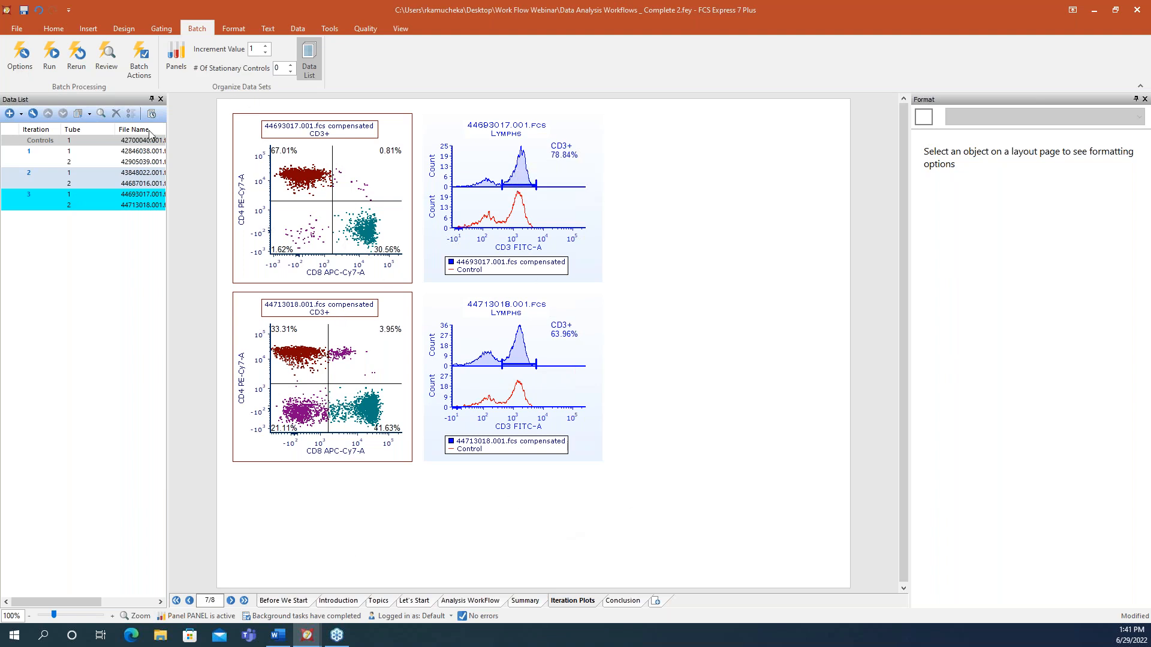
pyautogui.click(50, 55)
pyautogui.click(139, 57)
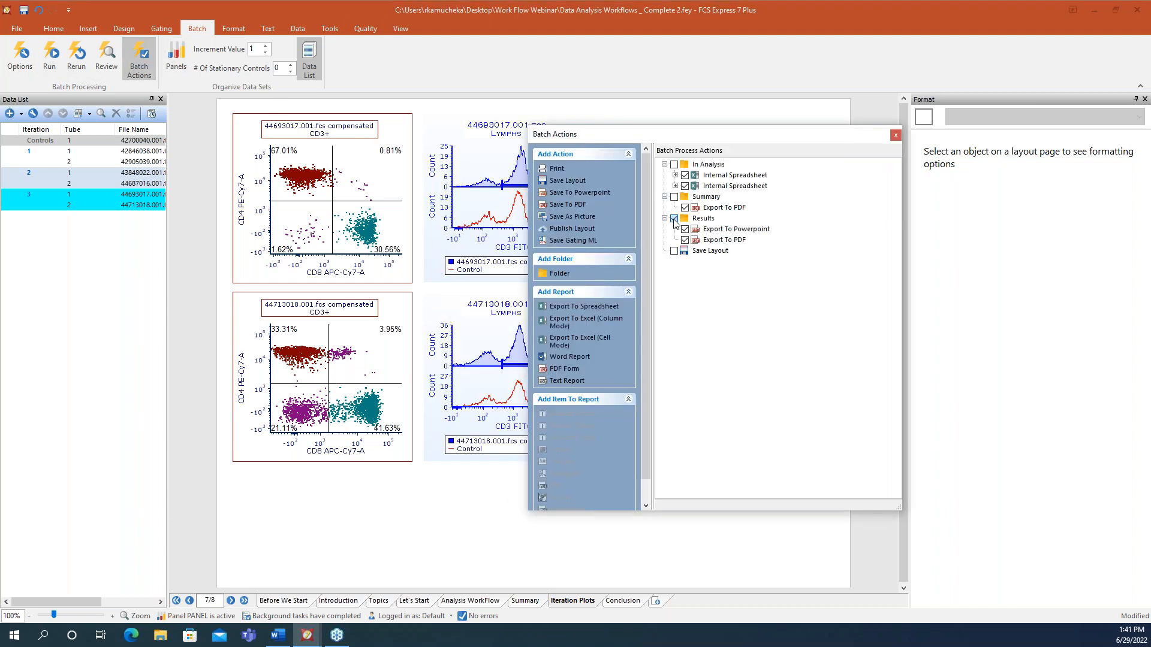
pyautogui.click(53, 58)
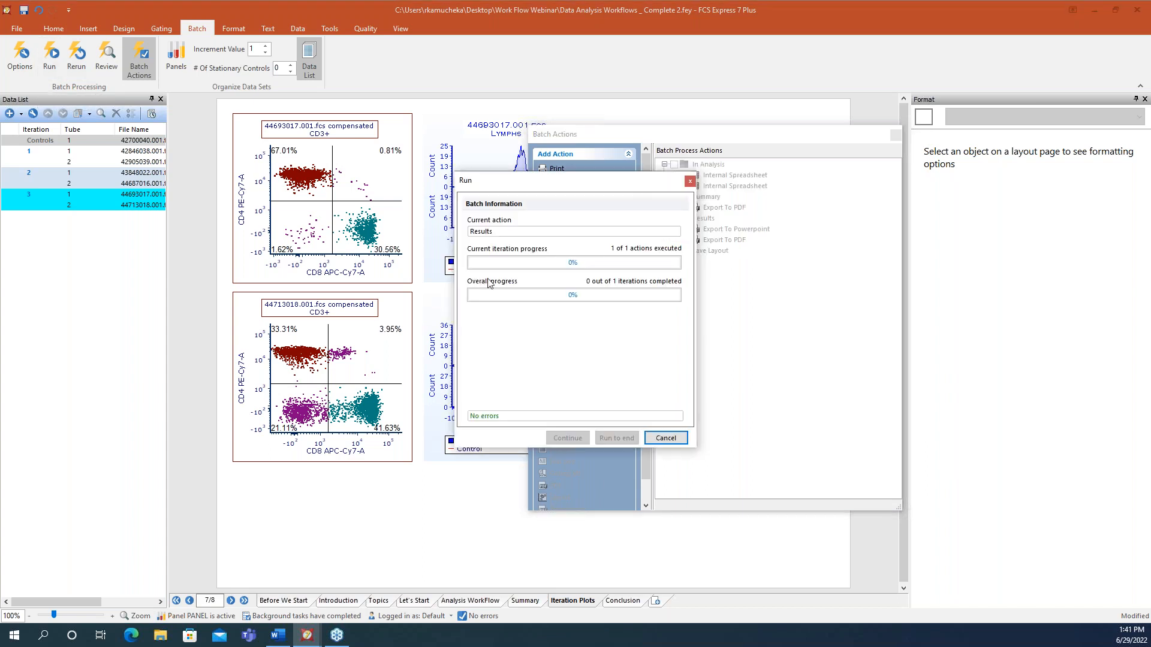